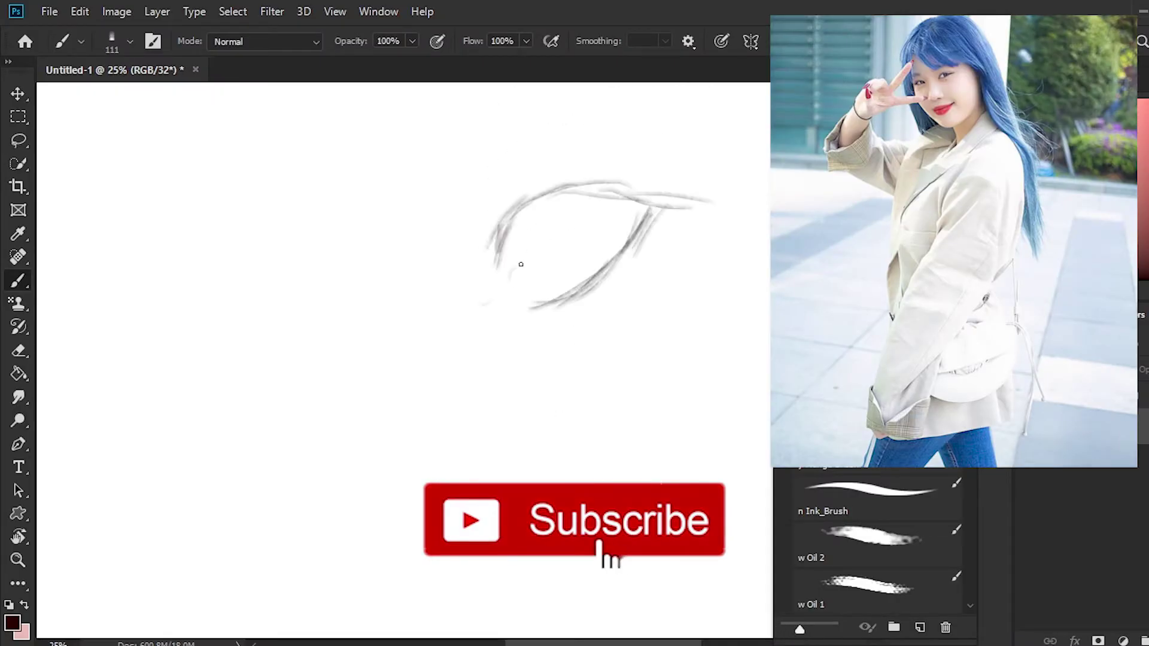
- Sketch the right eye's arcs, upper eyelid and under-eye lines, undoing one stray stroke
left_click_drag(511, 179, 466, 250)
left_click_drag(543, 228, 592, 278)
left_click_drag(622, 207, 688, 203)
left_click_drag(494, 320, 510, 316)
left_click_drag(497, 331, 537, 339)
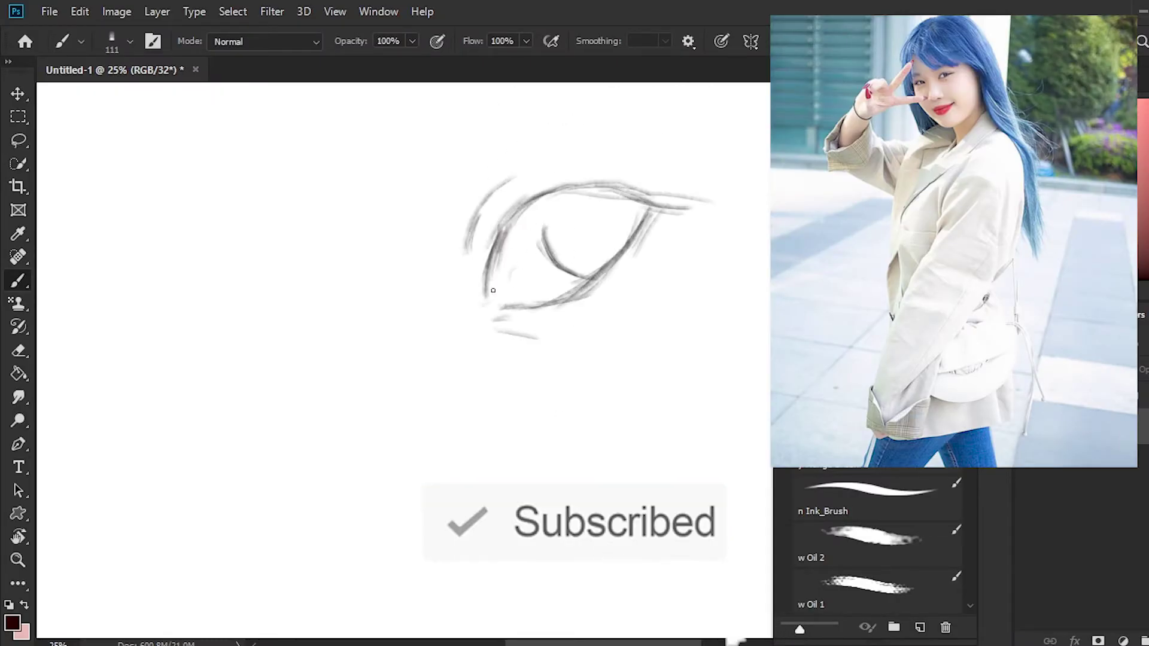
key("ctrl+minus")
left_click_drag(407, 313, 406, 378)
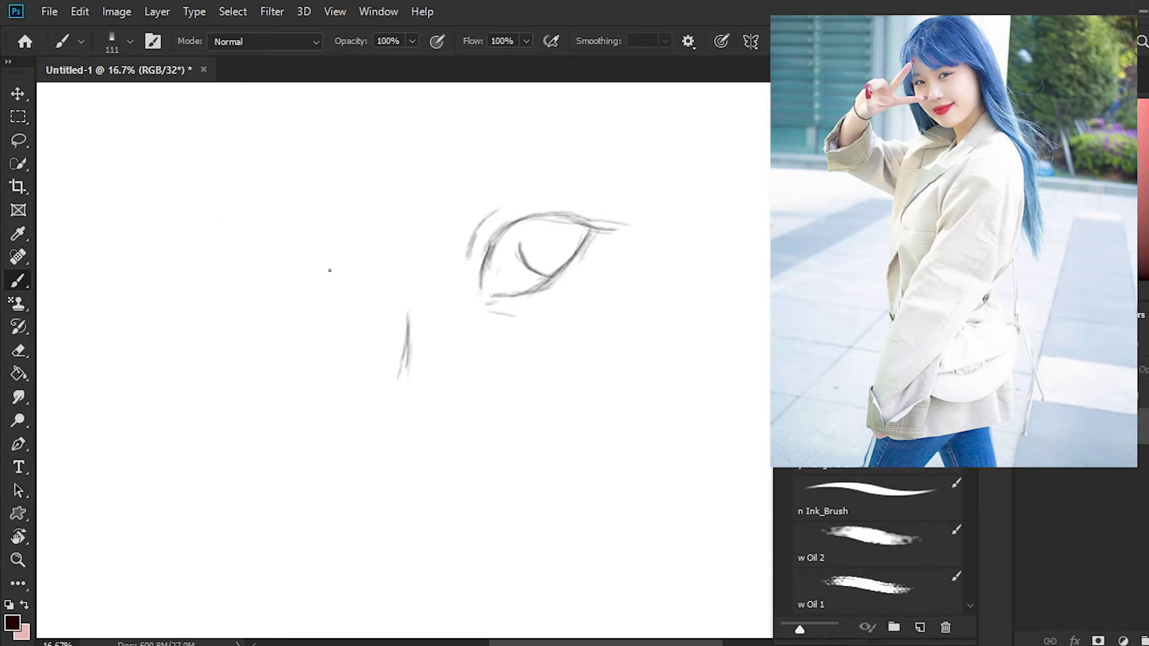
key("ctrl+z")
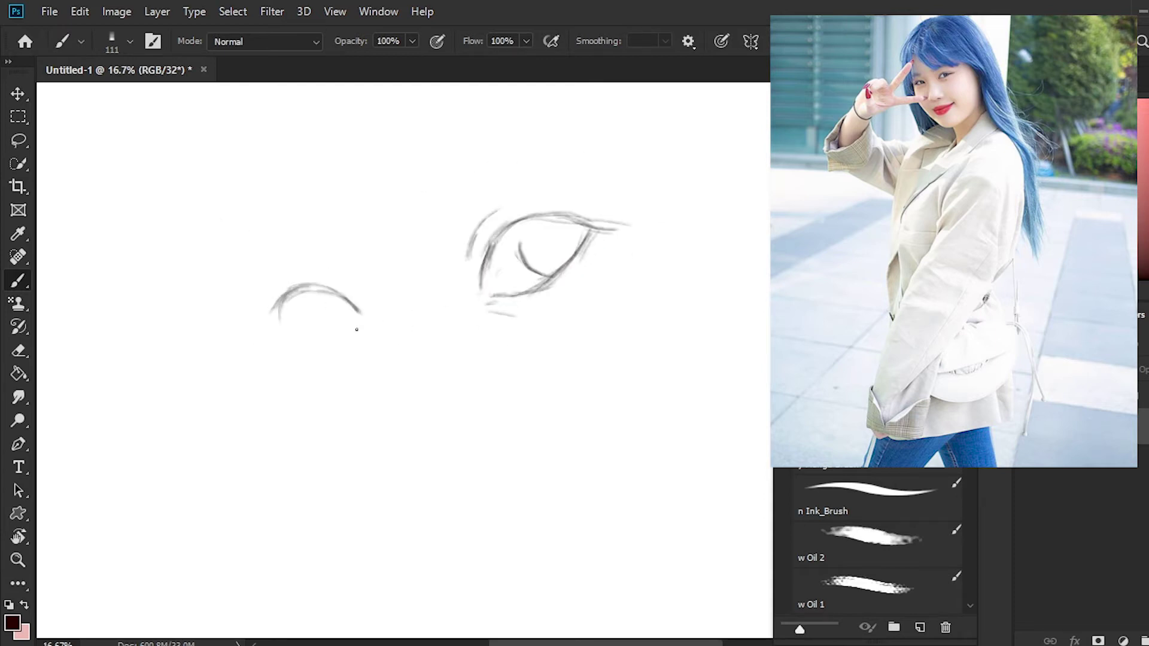
- Draw the left eye's lids, both eyebrows and lashes at the left eye's outer corner
left_click_drag(357, 328, 294, 342)
left_click_drag(293, 286, 278, 328)
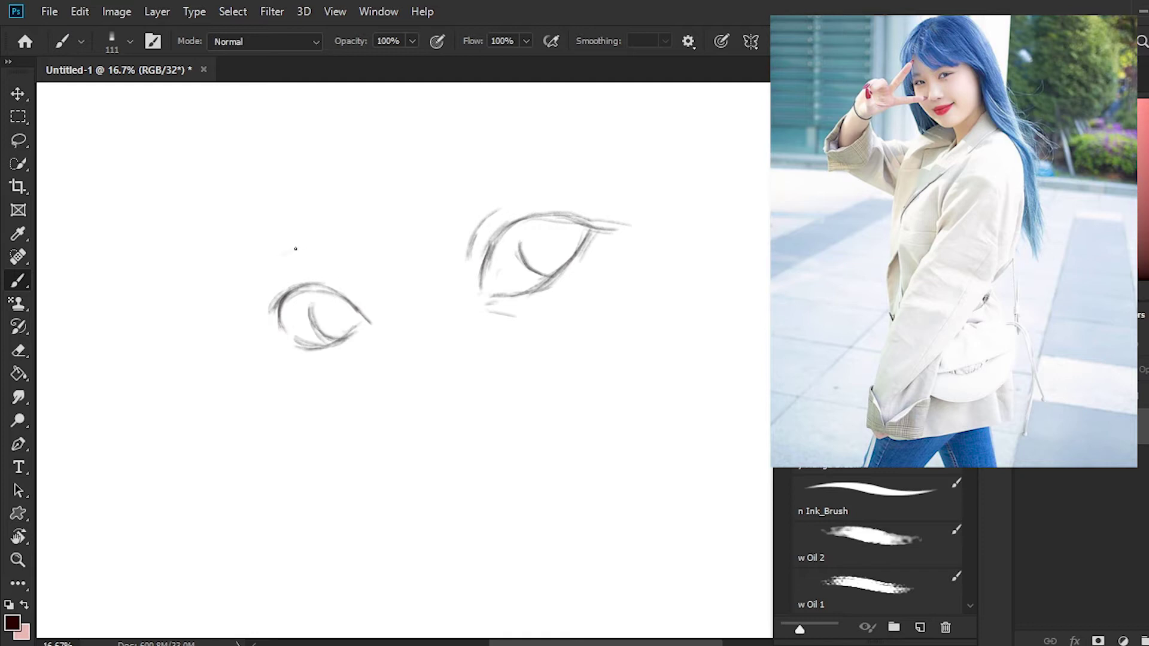
left_click_drag(322, 241, 263, 266)
left_click_drag(529, 162, 448, 182)
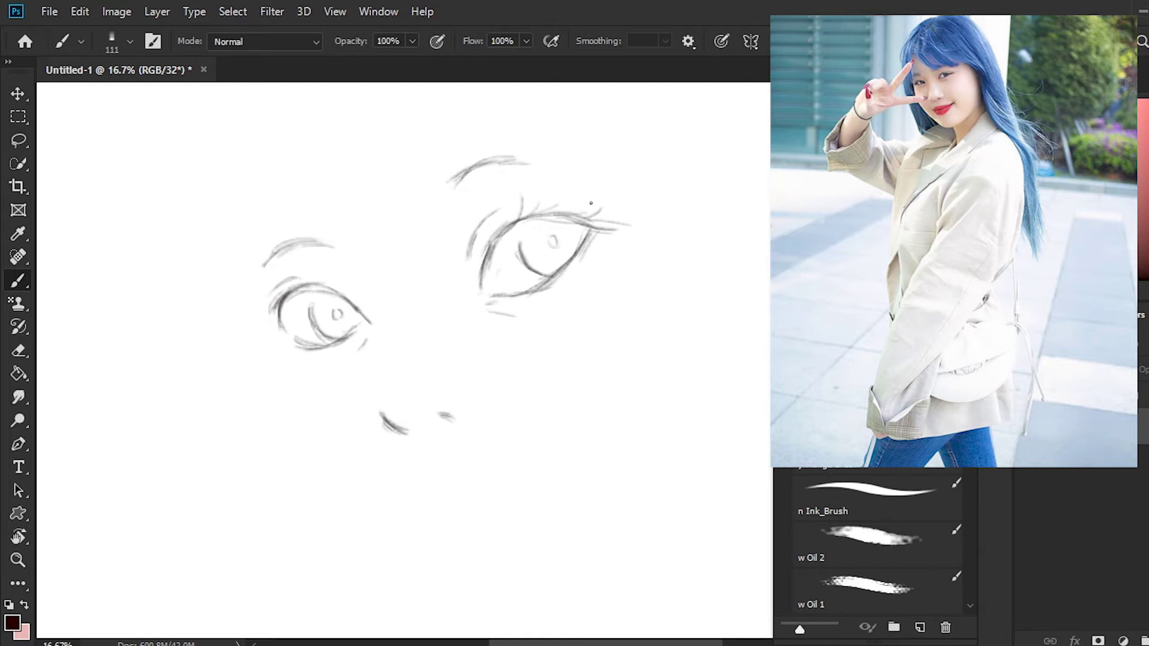
left_click_drag(318, 277, 259, 298)
scroll(418, 339, "down", 1)
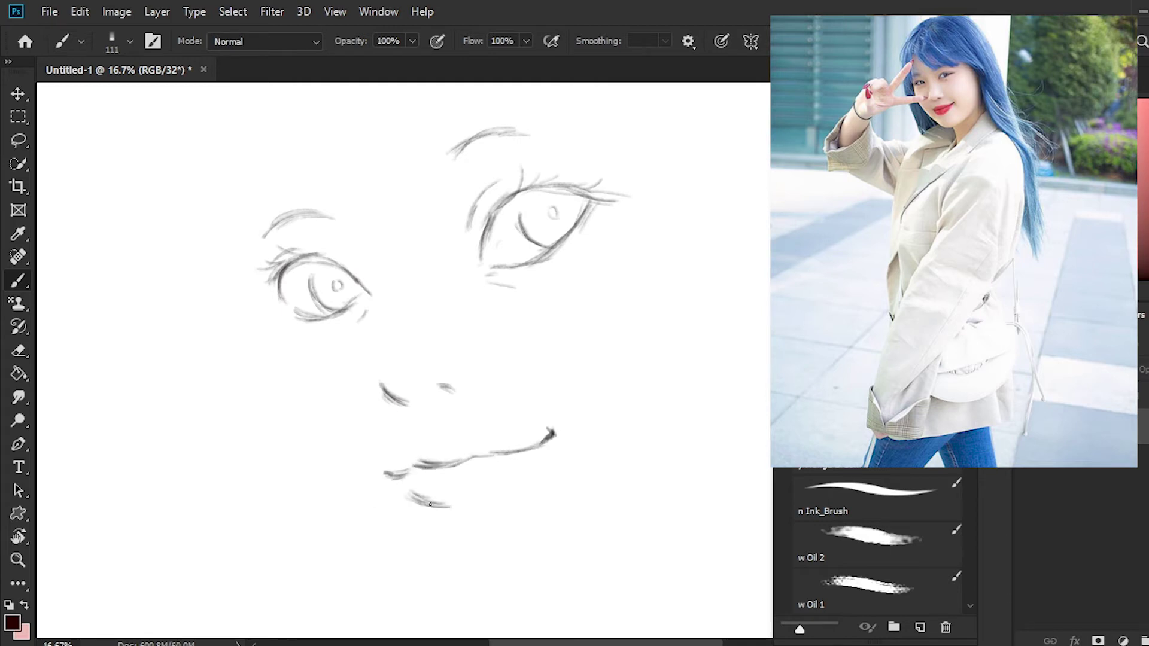
- Sketch the left face outline and jaw contour extending toward the chin
left_click_drag(296, 448, 382, 542)
left_click_drag(250, 231, 254, 311)
left_click_drag(271, 355, 335, 508)
scroll(315, 294, "down", 1)
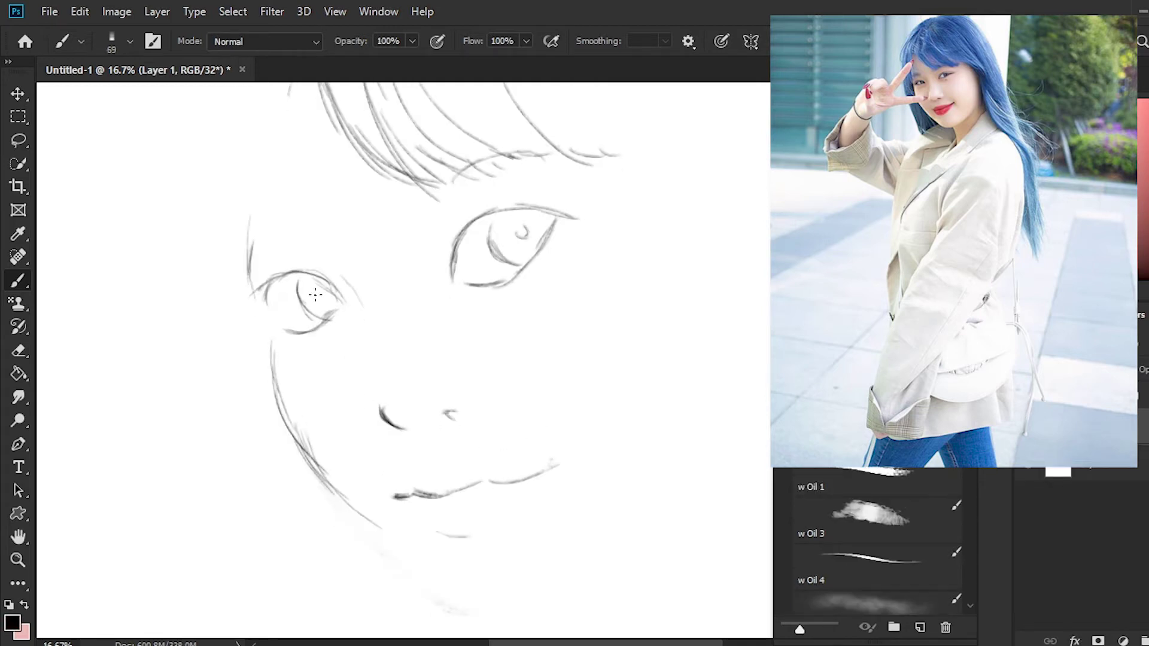
- Draw the left and right jaw contours and join them at the chin
scroll(293, 284, "down", 3)
left_click_drag(301, 416, 484, 553)
left_click_drag(648, 451, 414, 534)
left_click_drag(681, 408, 475, 558)
left_click_drag(395, 506, 538, 548)
left_click_drag(347, 273, 341, 290)
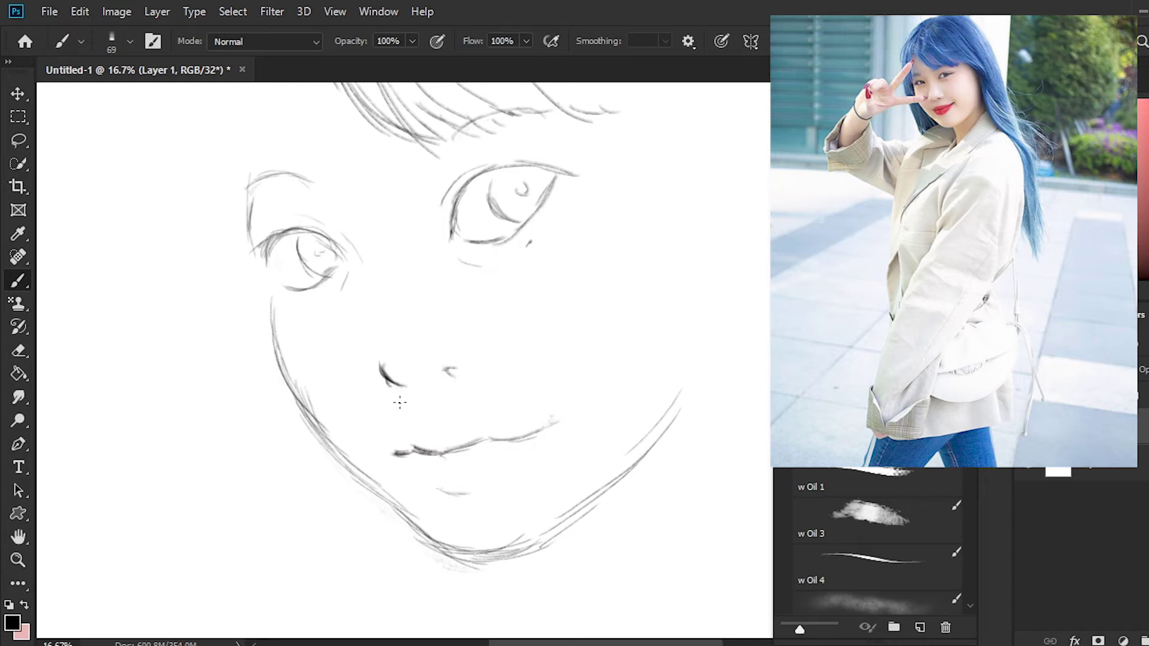
- Add long hair strands down both sides of the face
mouse_move(622, 97)
left_mouse_down()
mouse_move(687, 145)
mouse_move(701, 396)
left_mouse_up()
left_click_drag(686, 222, 696, 453)
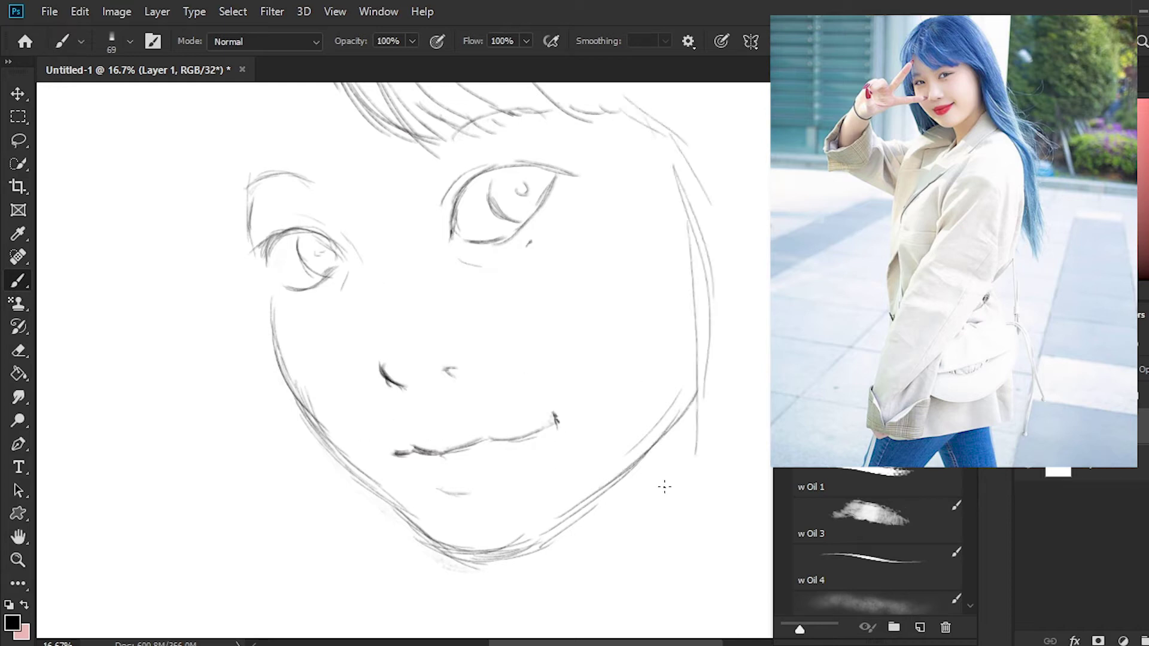
left_click_drag(694, 168, 727, 341)
left_click_drag(188, 359, 192, 159)
scroll(192, 159, "up", 2)
key("ctrl+minus")
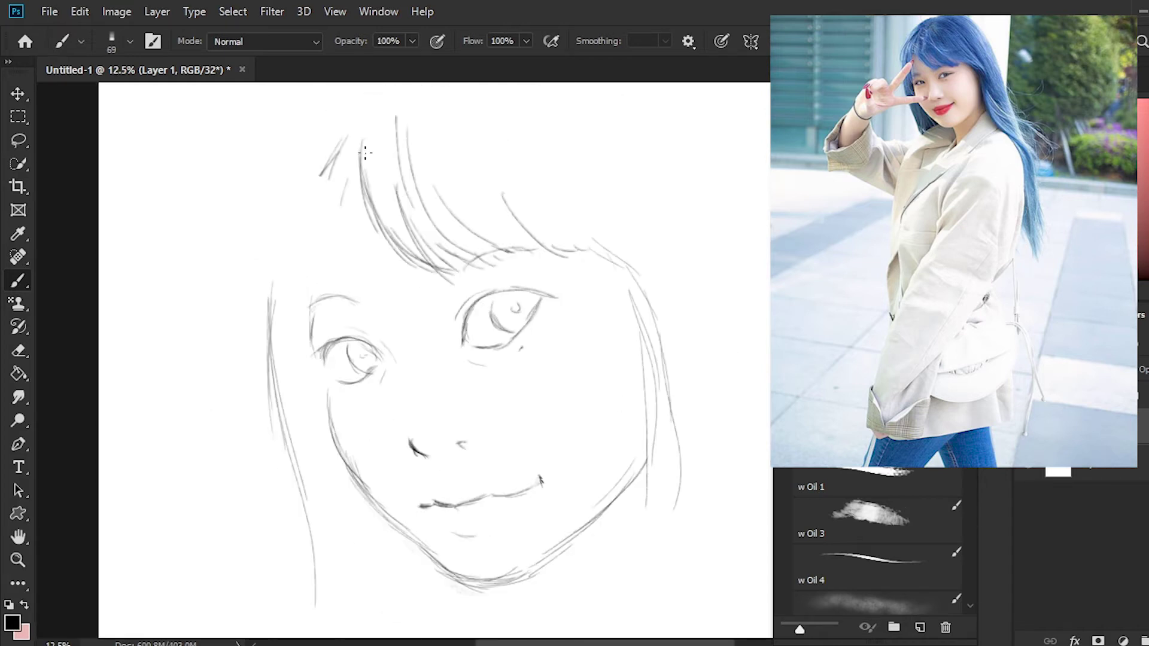
- Add hair strands across the top of the head and long hair down both sides
left_click_drag(365, 104, 448, 269)
left_click_drag(344, 143, 306, 287)
left_click_drag(345, 99, 264, 311)
left_click_drag(242, 191, 269, 338)
left_click_drag(279, 293, 341, 622)
left_click_drag(353, 185, 302, 359)
left_click_drag(523, 134, 590, 246)
left_click_drag(595, 146, 679, 287)
left_click_drag(631, 245, 676, 467)
- Rough in the neck and left shoulder lines plus extra left hair strands
scroll(526, 506, "down", 2)
scroll(526, 506, "down", 2)
left_click_drag(520, 449, 559, 589)
left_click_drag(688, 422, 553, 595)
left_click_drag(551, 539, 521, 604)
left_click_drag(282, 221, 341, 488)
left_click_drag(323, 419, 353, 532)
left_click_drag(449, 446, 314, 553)
left_click_drag(332, 159, 225, 278)
- Sketch the peace-sign fingers crossing the left cheek
mouse_move(299, 240)
left_mouse_down()
mouse_move(242, 323)
mouse_move(389, 308)
left_mouse_up()
left_click_drag(248, 362, 392, 334)
left_click_drag(395, 338, 253, 380)
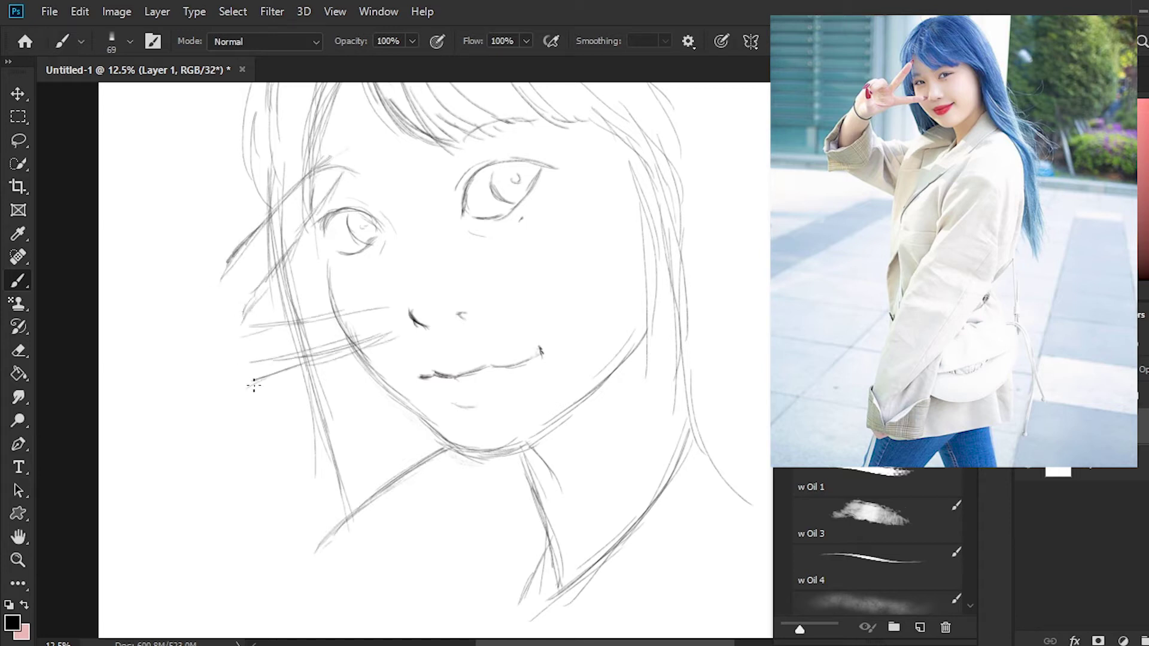
left_click_drag(134, 347, 162, 452)
mouse_move(149, 329)
left_mouse_down()
mouse_move(200, 428)
mouse_move(237, 413)
left_mouse_up()
left_click_drag(192, 398, 232, 396)
- Outline the palm, the bottom curve of the hand and the lower arm curve
left_click_drag(180, 230, 123, 362)
left_click_drag(150, 328, 190, 272)
left_click_drag(123, 333, 103, 356)
mouse_move(192, 466)
left_mouse_down()
mouse_move(124, 494)
mouse_move(135, 491)
left_mouse_up()
left_click_drag(300, 322, 401, 311)
scroll(303, 252, "down", 1)
scroll(303, 251, "up", 2)
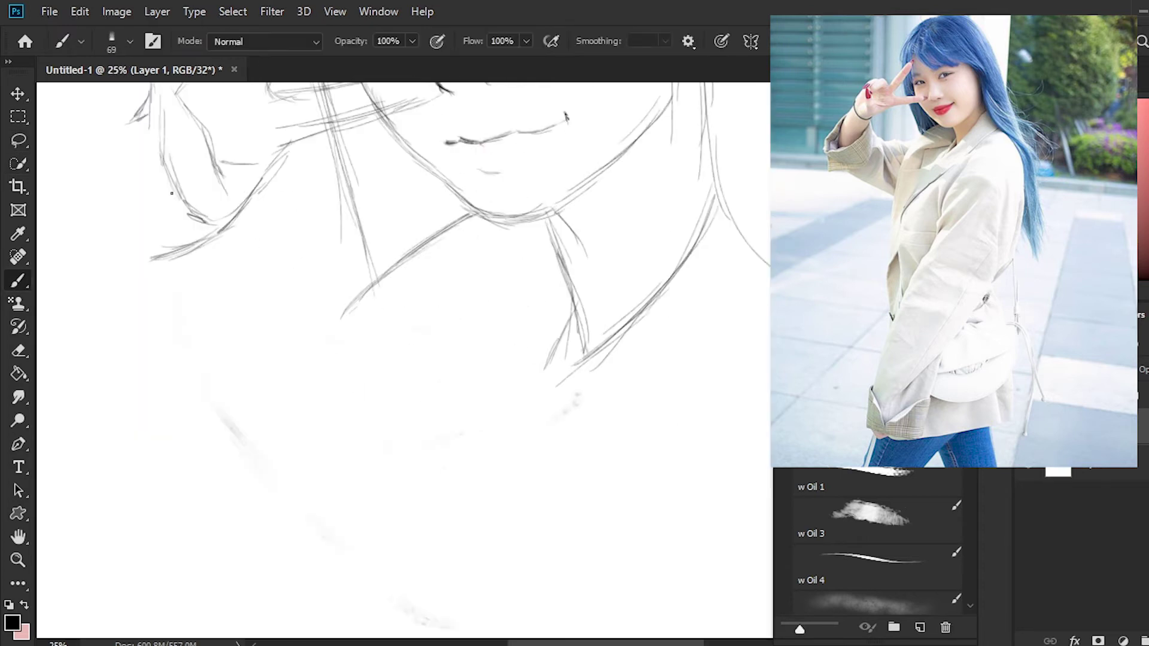
- Refine the hand outline and sketch the forearm, sleeve, collar and shoulder lines
left_click_drag(359, 180, 359, 398)
mouse_move(129, 257)
left_mouse_down()
mouse_move(74, 317)
mouse_move(58, 359)
left_mouse_up()
left_click_drag(75, 339, 70, 367)
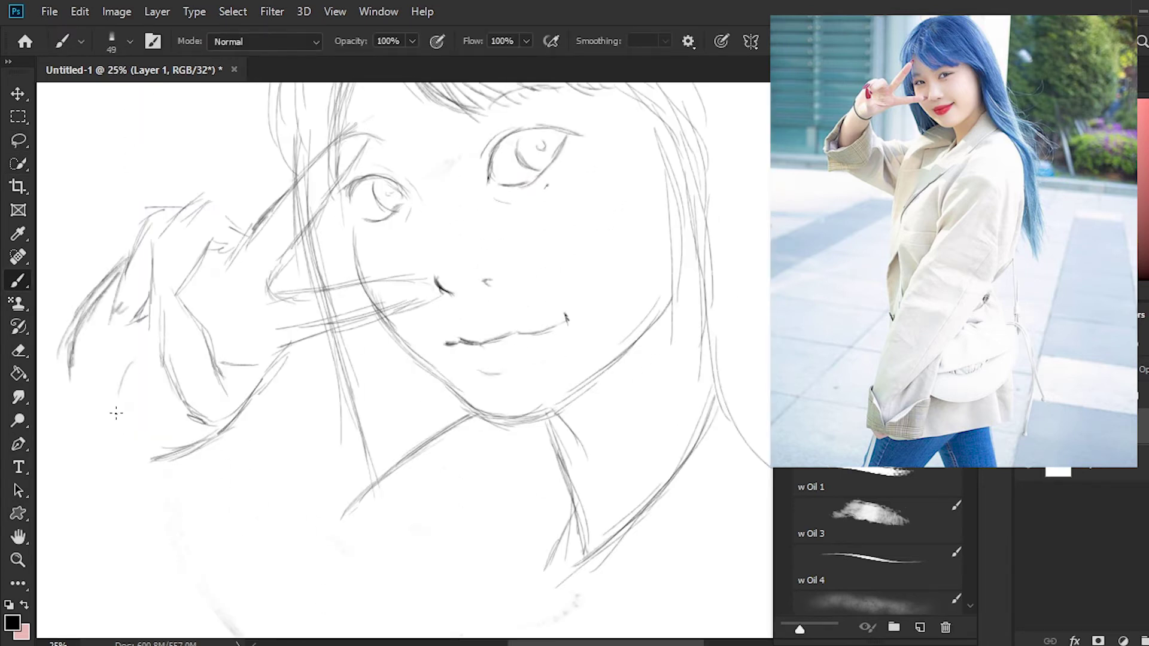
left_click_drag(252, 472, 551, 473)
left_click_drag(364, 368, 293, 488)
left_click_drag(473, 461, 445, 509)
left_click_drag(664, 484, 583, 637)
left_click_drag(562, 515, 577, 605)
left_click_drag(428, 494, 520, 551)
- Lasso the hand strokes, shift them left, and deselect
scroll(440, 497, "down", 3)
key("l")
left_click_drag(185, 344, 192, 353)
left_click_drag(569, 234, 530, 248)
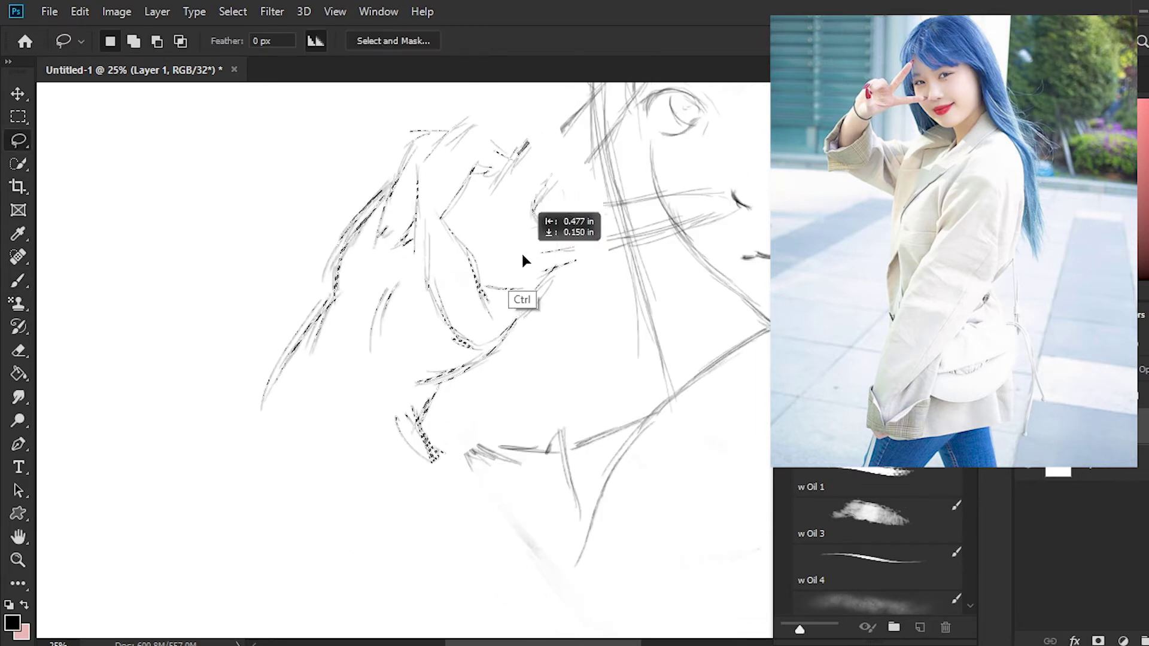
key("ctrl+d")
- Redraw the hand strokes near the head and continue the sleeve and lower-left arm lines
key("b")
left_click_drag(524, 200, 599, 118)
left_click_drag(547, 272, 661, 239)
left_click_drag(419, 401, 246, 520)
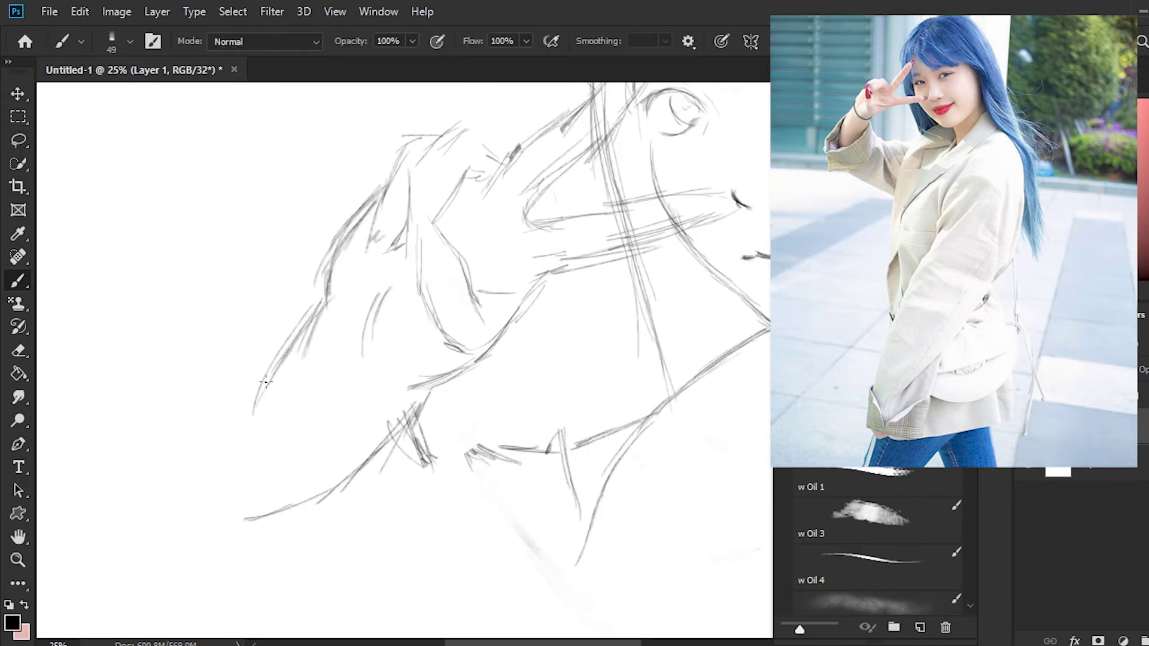
left_click_drag(281, 356, 170, 512)
left_click_drag(235, 395, 141, 542)
scroll(226, 546, "down", 2)
left_click_drag(428, 400, 206, 628)
left_click_drag(189, 467, 158, 578)
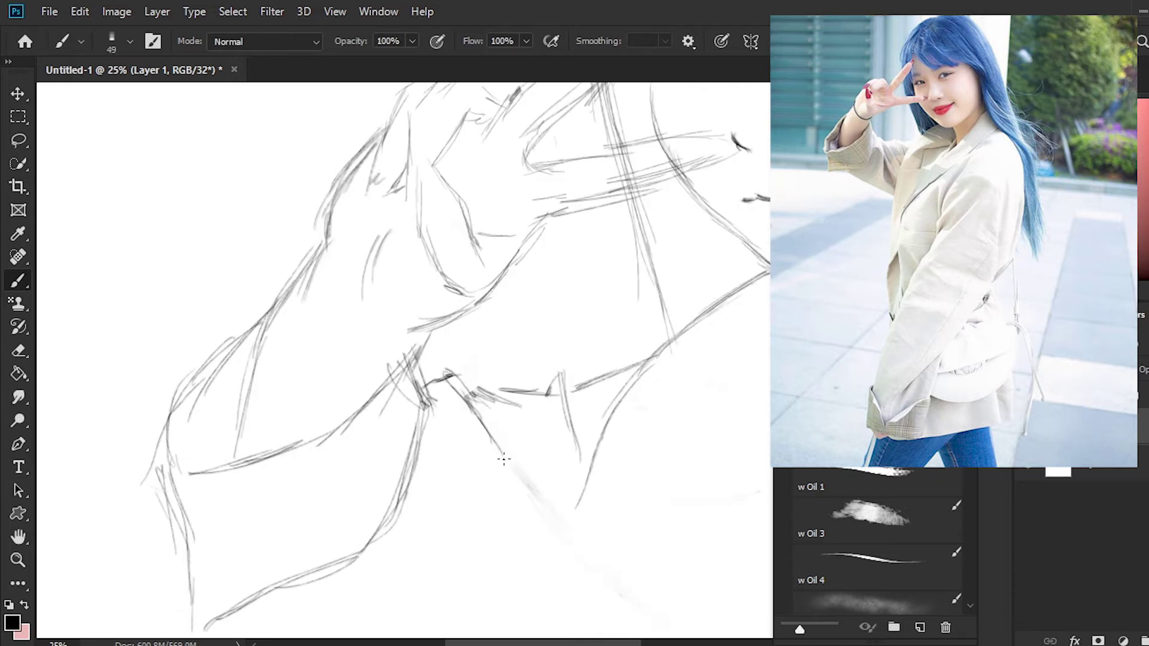
- Add further sleeve and shoulder strokes to the jacket
left_click_drag(473, 446, 526, 601)
scroll(396, 516, "down", 1)
scroll(396, 516, "down", 1)
left_click_drag(509, 395, 557, 503)
left_click_drag(517, 353, 583, 473)
left_click_drag(267, 535, 488, 634)
left_click_drag(257, 305, 209, 406)
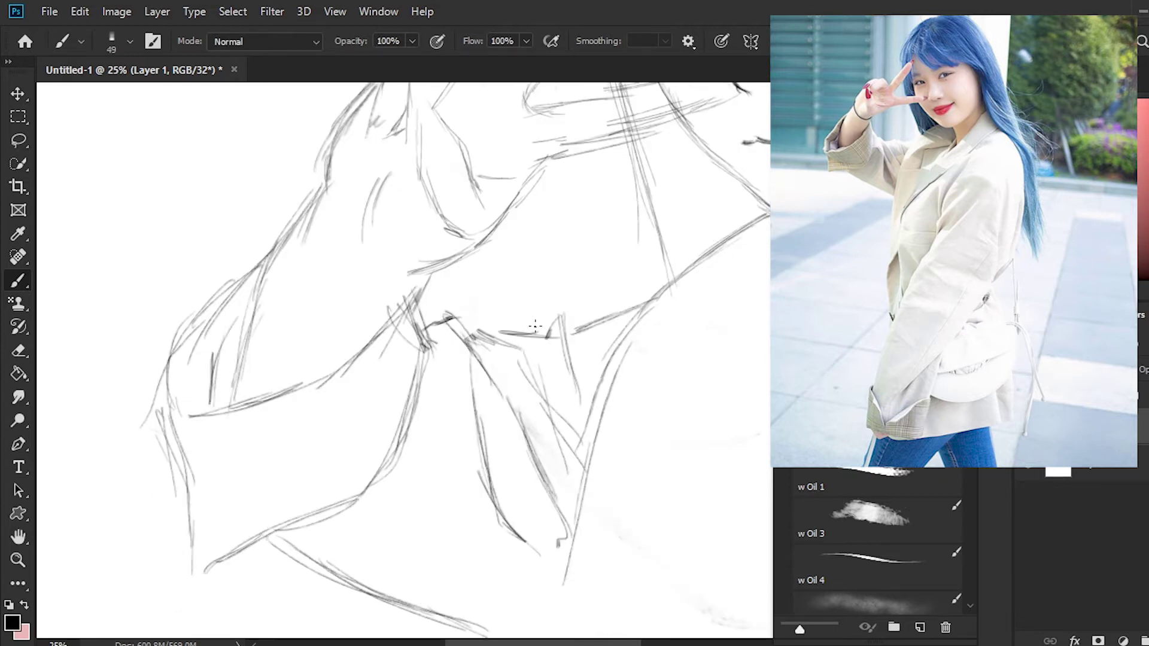
left_click_drag(320, 191, 428, 293)
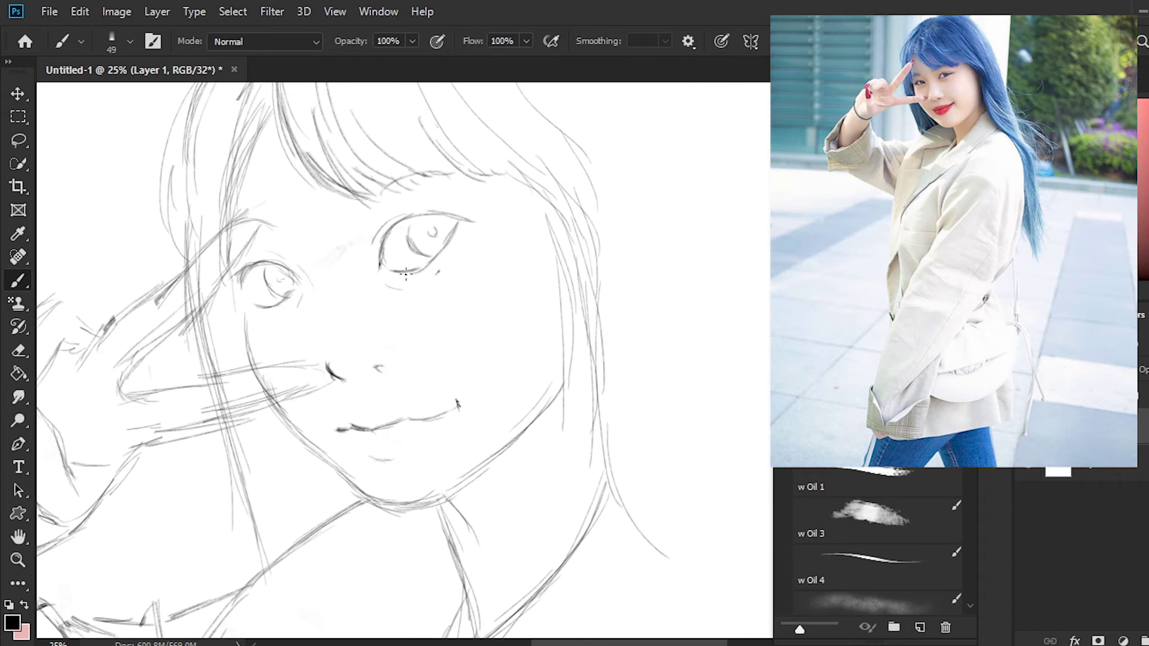
scroll(505, 380, "down", 2)
scroll(527, 299, "up", 2)
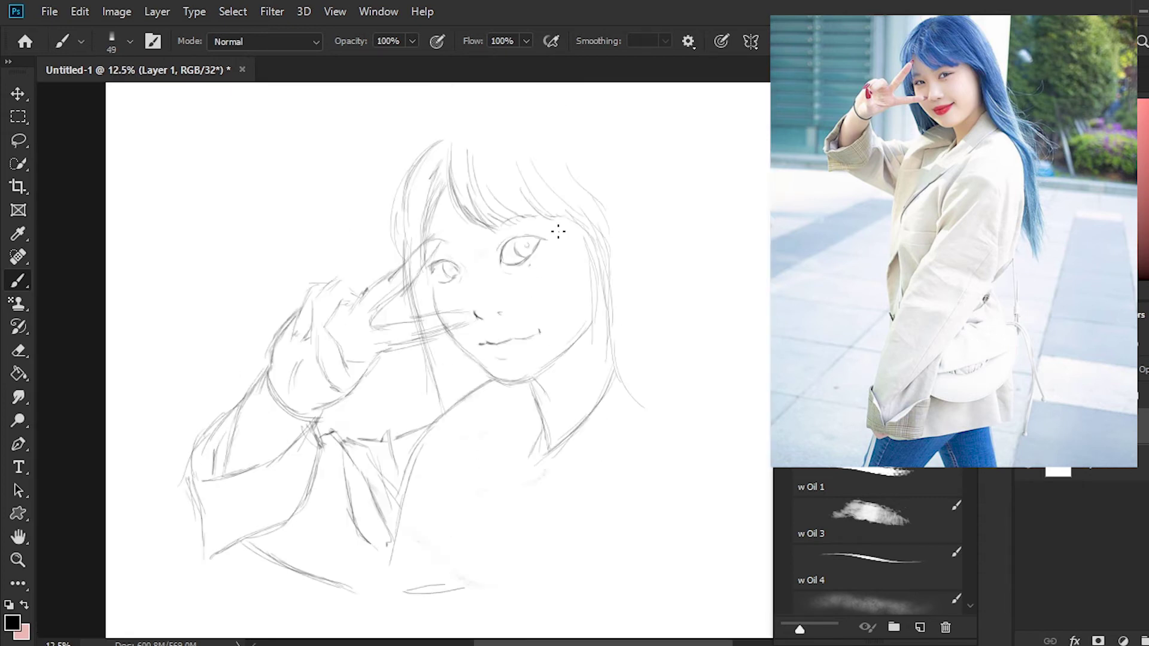
- Redraw the top arc of the head and long hair falling down the right side
mouse_move(434, 129)
left_mouse_down()
mouse_move(598, 141)
mouse_move(628, 227)
left_mouse_up()
mouse_move(644, 165)
left_mouse_down()
mouse_move(712, 437)
mouse_move(700, 335)
left_mouse_up()
left_click_drag(590, 105, 658, 224)
left_click_drag(640, 180, 738, 460)
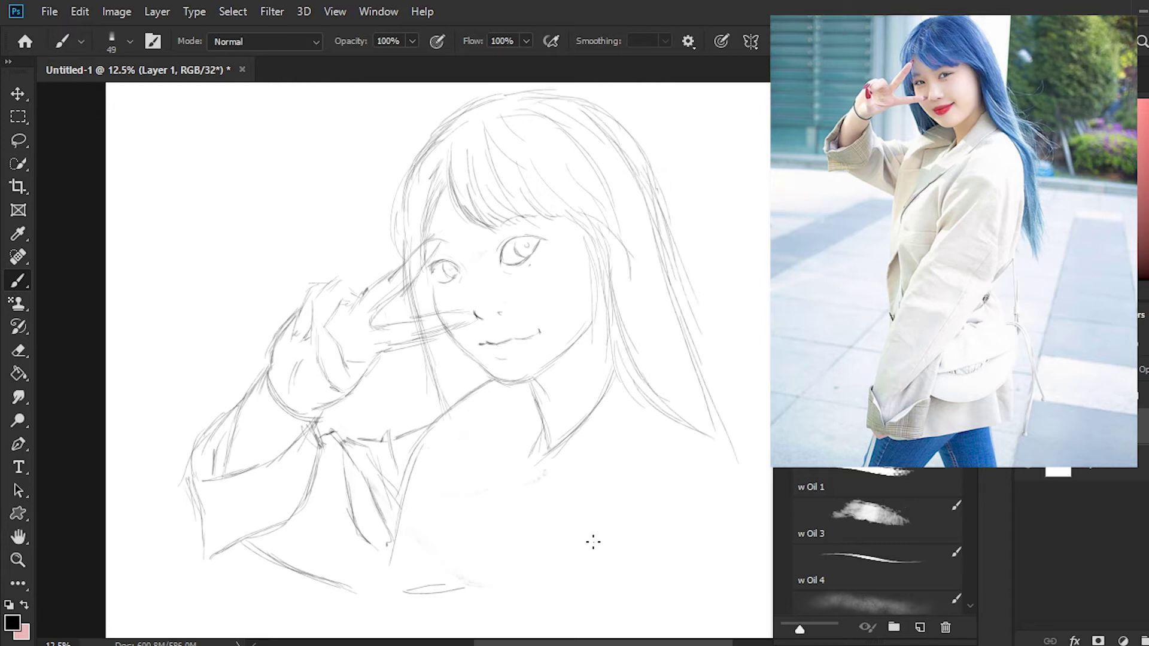
scroll(581, 496, "down", 2)
scroll(598, 459, "down", 2)
- Sketch the curved collar arc, diagonal collar lines and a long lapel line
left_click_drag(589, 410, 546, 518)
mouse_move(646, 308)
left_mouse_down()
mouse_move(541, 398)
mouse_move(452, 524)
left_mouse_up()
left_click_drag(505, 386, 429, 559)
left_click_drag(539, 329, 473, 422)
mouse_move(470, 418)
left_mouse_down()
mouse_move(422, 437)
mouse_move(430, 559)
left_mouse_up()
left_click_drag(488, 346, 436, 381)
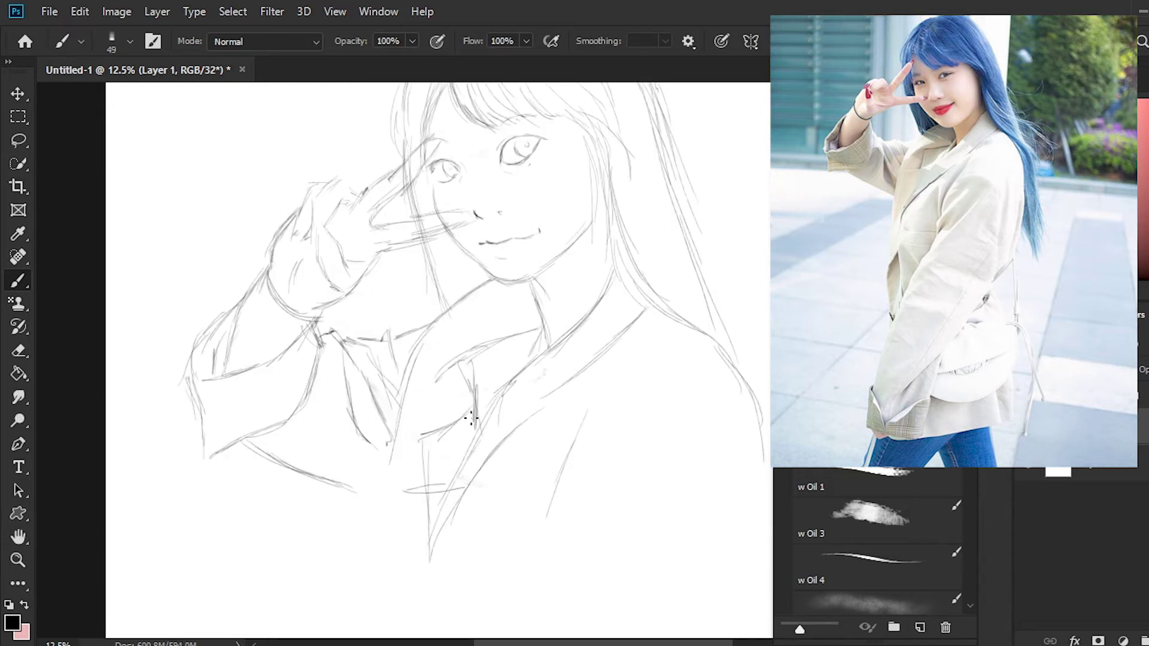
- Add more jacket strokes below the collar on the right side
left_click_drag(638, 356, 570, 385)
left_click_drag(548, 455, 537, 572)
left_click_drag(562, 482, 745, 476)
scroll(658, 419, "down", 3)
left_click_drag(707, 346, 731, 476)
left_click_drag(577, 332, 537, 461)
- Draw jacket fold hatches, long diagonal lines, the front line and waistband curves
left_click_drag(581, 402, 517, 475)
left_click_drag(566, 417, 510, 534)
left_click_drag(666, 384, 554, 536)
left_click_drag(656, 393, 604, 512)
mouse_move(450, 308)
left_mouse_down()
mouse_move(405, 436)
mouse_move(419, 559)
left_mouse_up()
left_click_drag(413, 412, 530, 418)
left_click_drag(404, 447, 532, 458)
left_click_drag(434, 486, 466, 527)
- Draw and reinforce the jacket's front edge and lapel lines
left_click_drag(422, 200, 380, 449)
left_click_drag(511, 111, 413, 210)
mouse_move(377, 309)
left_mouse_down()
mouse_move(359, 440)
mouse_move(371, 562)
left_mouse_up()
left_click_drag(431, 346, 401, 430)
left_click_drag(454, 251, 380, 462)
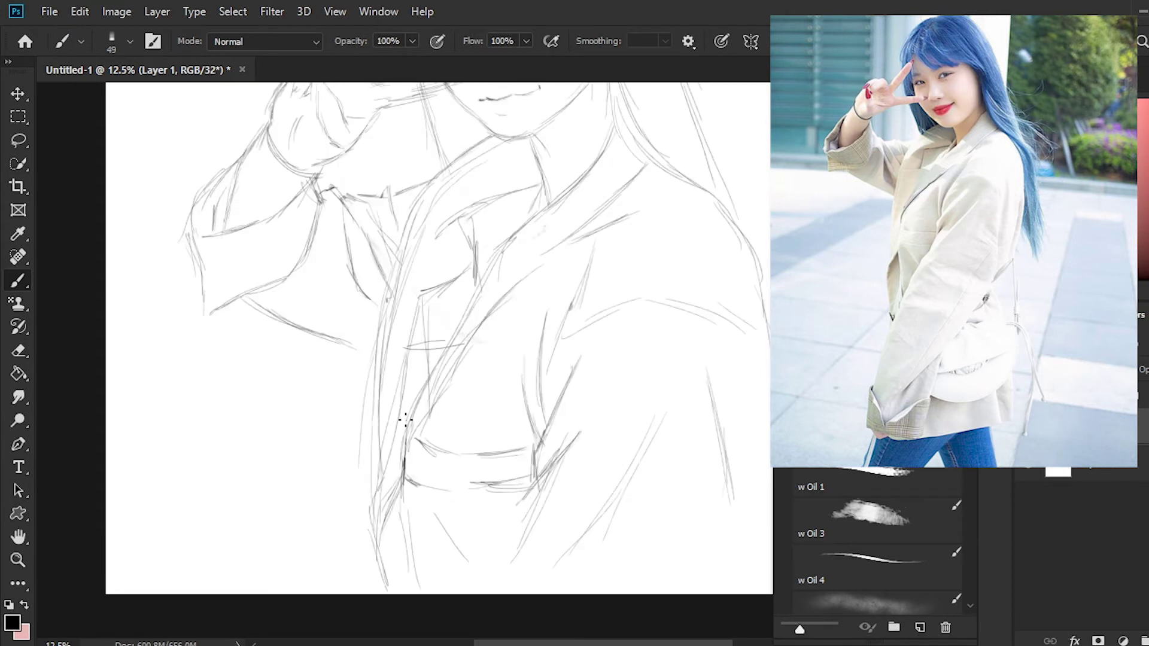
key("ctrl+minus")
- Add right-edge jacket and hair strokes, then lasso around the mouth strokes
left_click_drag(665, 553, 638, 607)
left_click_drag(682, 431, 680, 532)
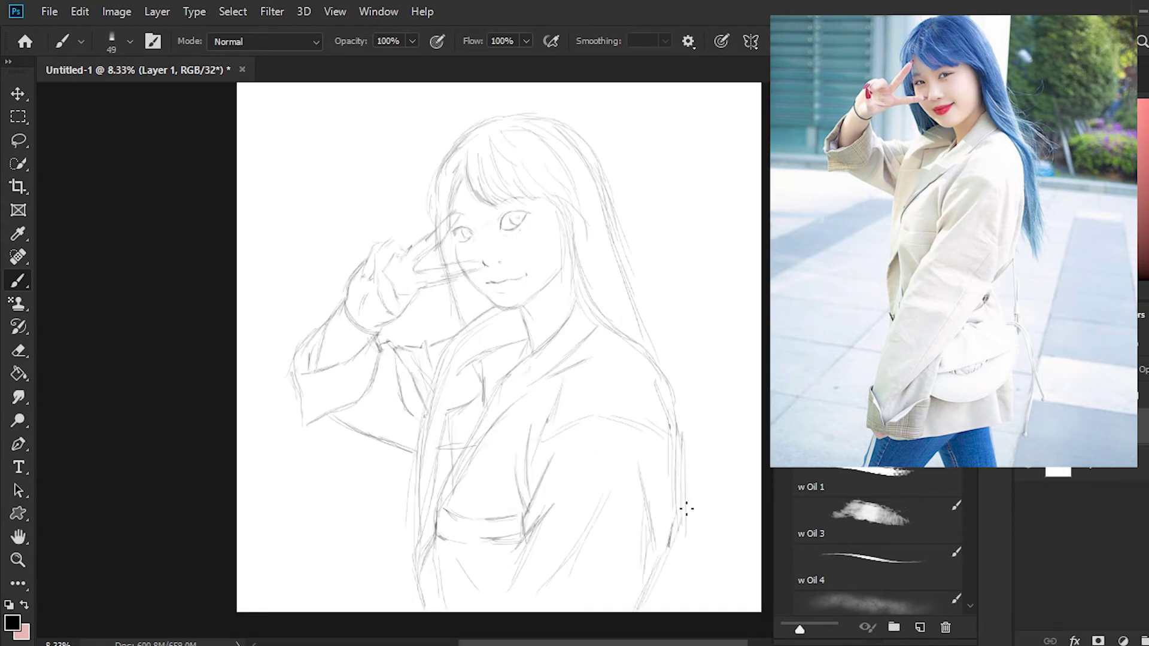
left_click_drag(614, 289, 709, 553)
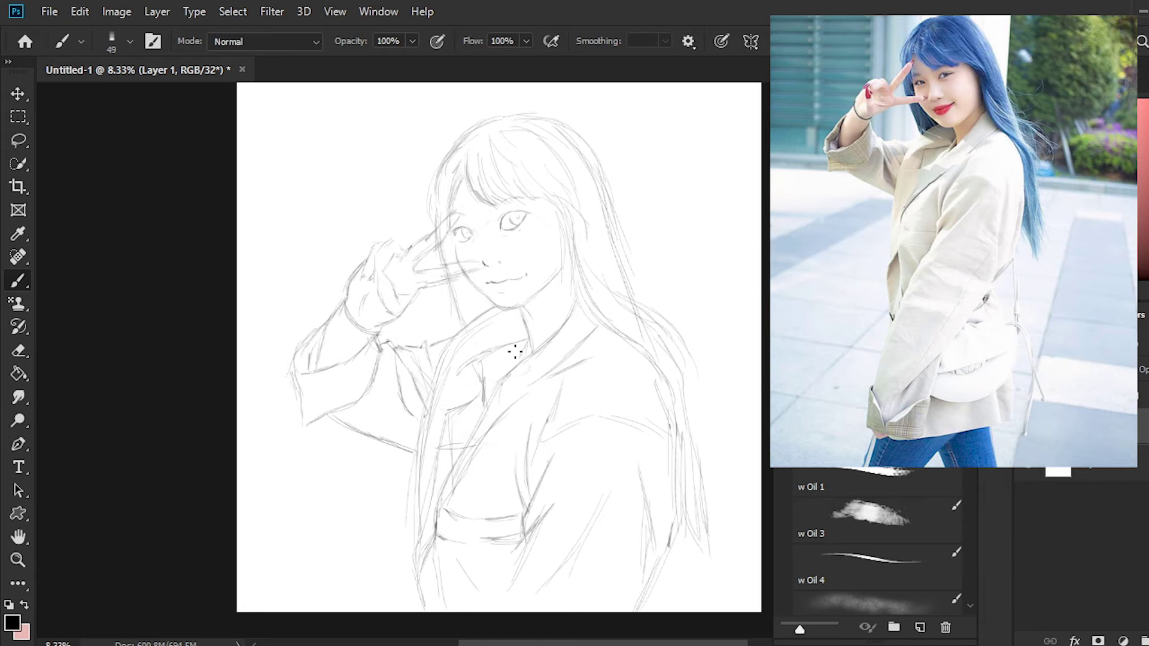
key("l")
left_click_drag(490, 294, 486, 258)
- Zoom in and move the lassoed mouth strokes to a new spot
right_click(487, 263)
key("Escape")
scroll(501, 336, "up", 2)
scroll(447, 239, "up", 4)
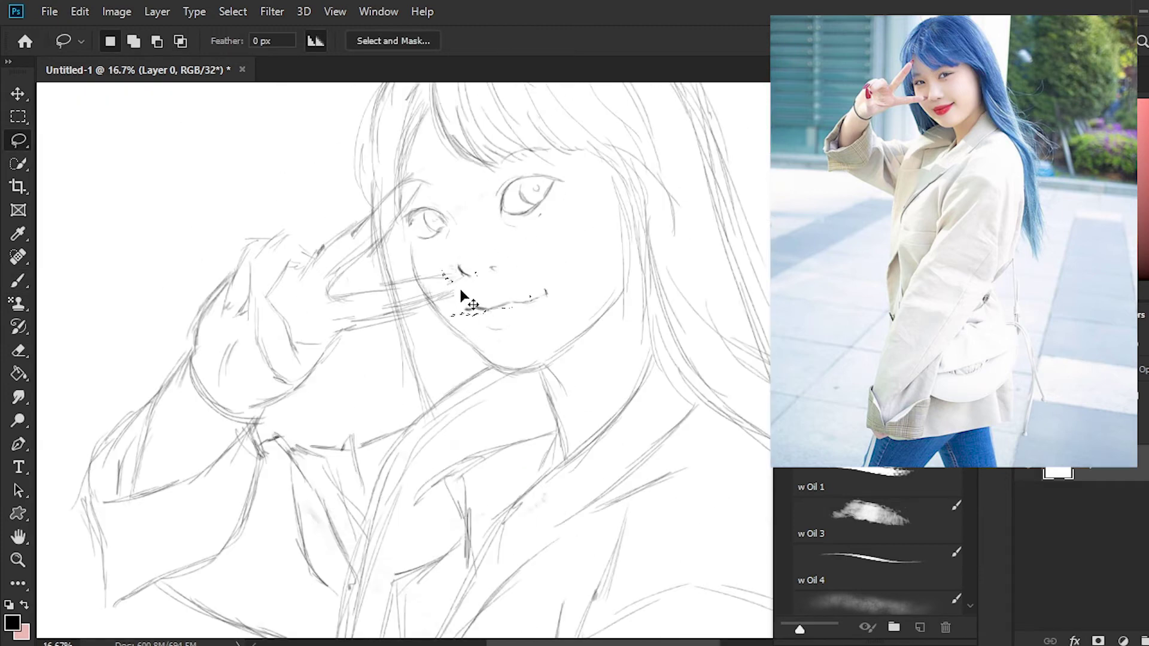
mouse_move(457, 285)
left_mouse_down()
mouse_move(481, 309)
mouse_move(458, 263)
mouse_move(479, 284)
left_mouse_up()
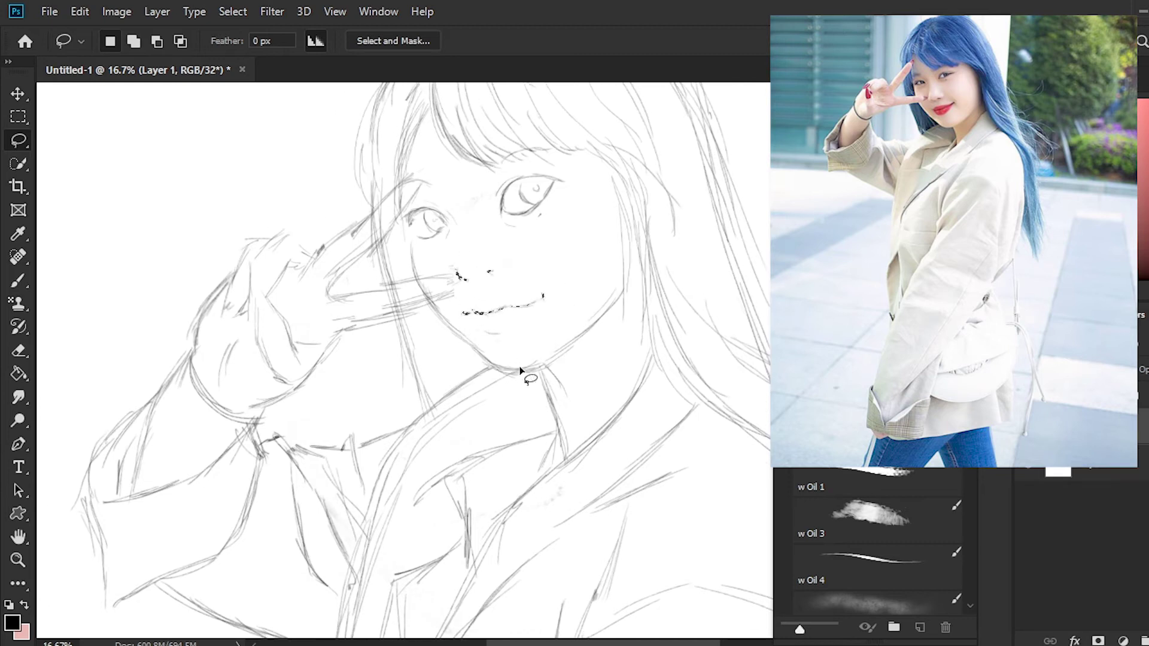
- With the brush, sketch jacket lines and the V-shaped fold at its bottom
key("b")
scroll(471, 412, "down", 3)
scroll(508, 441, "up", 3)
scroll(514, 257, "down", 1)
left_click_drag(549, 384, 497, 505)
mouse_move(455, 372)
left_mouse_down()
mouse_move(446, 436)
mouse_move(458, 515)
left_mouse_up()
left_click_drag(562, 326, 496, 394)
left_click_drag(532, 359, 437, 466)
left_click_drag(487, 410, 477, 458)
left_click_drag(397, 441, 423, 497)
left_click_drag(412, 484, 442, 460)
- Sketch the jacket's right side, curved bottom contour and hem
left_click_drag(613, 257, 589, 293)
left_click_drag(617, 263, 635, 419)
left_click_drag(641, 378, 479, 460)
left_click_drag(633, 464, 480, 494)
left_click_drag(589, 473, 601, 548)
- Rough in the leg lines below the jacket hem
left_click_drag(533, 491, 467, 598)
left_click_drag(425, 497, 395, 581)
left_click_drag(515, 532, 556, 598)
left_click_drag(526, 503, 473, 594)
left_click_drag(590, 473, 616, 574)
- Letter and underline 'DONE' left of the figure, then zoom out
scroll(465, 313, "up", 3)
scroll(458, 347, "down", 2)
scroll(451, 379, "up", 2)
left_click_drag(132, 406, 161, 473)
mouse_move(203, 407)
left_mouse_down()
mouse_move(236, 419)
mouse_move(254, 383)
left_mouse_up()
left_click_drag(281, 359, 269, 400)
left_click_drag(161, 478, 317, 359)
scroll(285, 431, "down", 1)
key("ctrl+minus")
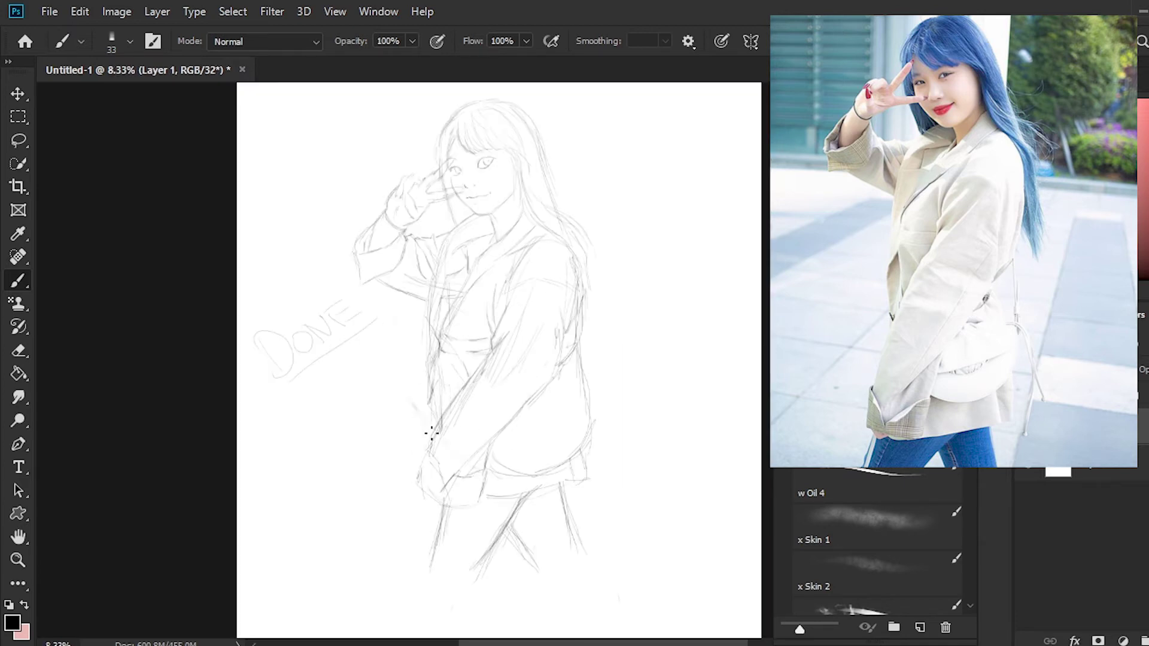
- Add strokes down the figure's right side and erase a stray line near the legs
key("l")
mouse_move(598, 302)
left_mouse_down()
mouse_move(609, 489)
mouse_move(518, 556)
left_mouse_up()
scroll(610, 489, "down", 2)
scroll(554, 389, "down", 1)
left_click_drag(571, 521, 577, 619)
key("e")
left_click_drag(392, 598, 482, 530)
- Sketch crossing leg lines below the hem and the right hip curve
key("b")
left_click_drag(576, 511, 582, 622)
left_click_drag(474, 521, 525, 618)
mouse_move(530, 511)
left_mouse_down()
mouse_move(464, 634)
mouse_move(528, 511)
mouse_move(577, 371)
left_mouse_up()
left_click_drag(574, 251, 575, 449)
mouse_move(371, 616)
left_mouse_down()
mouse_move(405, 530)
mouse_move(353, 634)
left_mouse_up()
left_click_drag(385, 538, 356, 628)
left_click_drag(517, 516, 446, 632)
left_click_drag(589, 518, 571, 634)
- Add more strokes on the jacket and along its right edge
left_click_drag(389, 461, 356, 521)
left_click_drag(460, 538, 365, 449)
scroll(361, 451, "up", 1)
left_click_drag(442, 338, 371, 491)
left_click_drag(605, 156, 583, 365)
left_click_drag(625, 395, 583, 497)
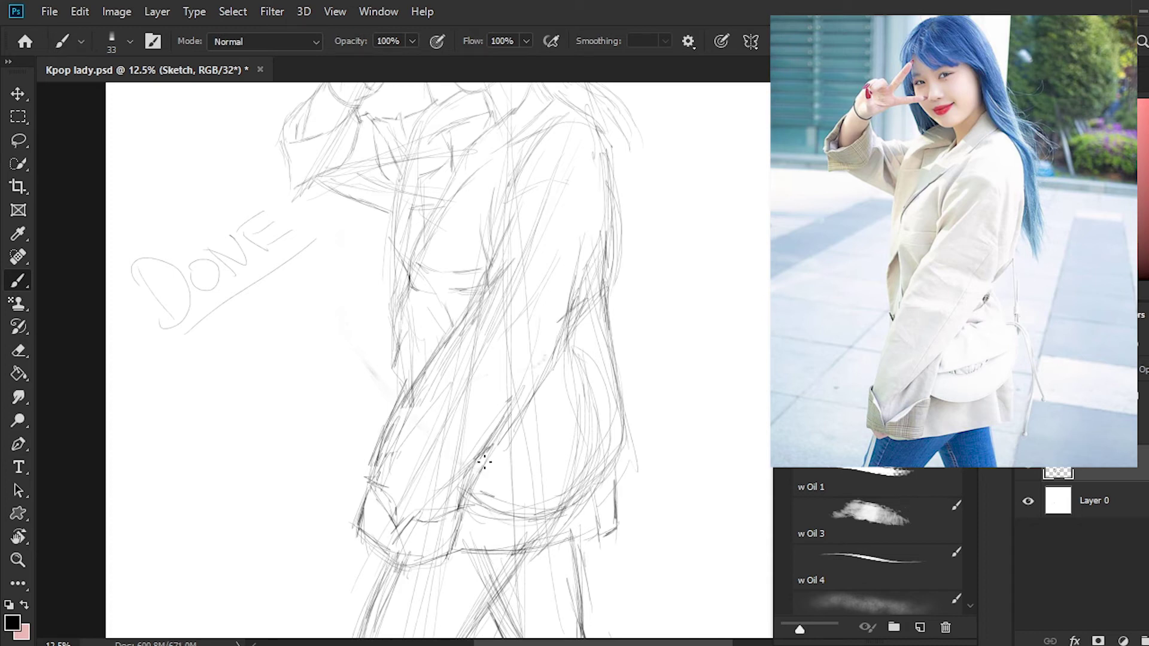
left_click_drag(611, 412, 485, 479)
- Sketch more hair, face, torso and hem strokes
scroll(601, 227, "up", 5)
left_click_drag(619, 254, 653, 425)
left_click_drag(539, 221, 413, 455)
mouse_move(488, 300)
left_mouse_down()
mouse_move(425, 420)
mouse_move(398, 509)
left_mouse_up()
scroll(487, 367, "down", 3)
left_click_drag(610, 257, 592, 401)
left_click_drag(623, 497, 598, 580)
mouse_move(598, 542)
left_mouse_down()
mouse_move(479, 592)
mouse_move(508, 602)
left_mouse_up()
- Sketch the jawline, the collar near the chin, and a cheek stroke
scroll(473, 419, "up", 5)
left_click_drag(463, 128, 412, 293)
scroll(495, 249, "up", 2)
mouse_move(549, 191)
left_mouse_down()
mouse_move(475, 287)
mouse_move(453, 366)
left_mouse_up()
scroll(495, 327, "up", 1)
mouse_move(361, 208)
left_mouse_down()
mouse_move(428, 305)
mouse_move(448, 281)
mouse_move(425, 246)
left_mouse_up()
- Lasso the nose and mouth strokes and shift them into place
key("l")
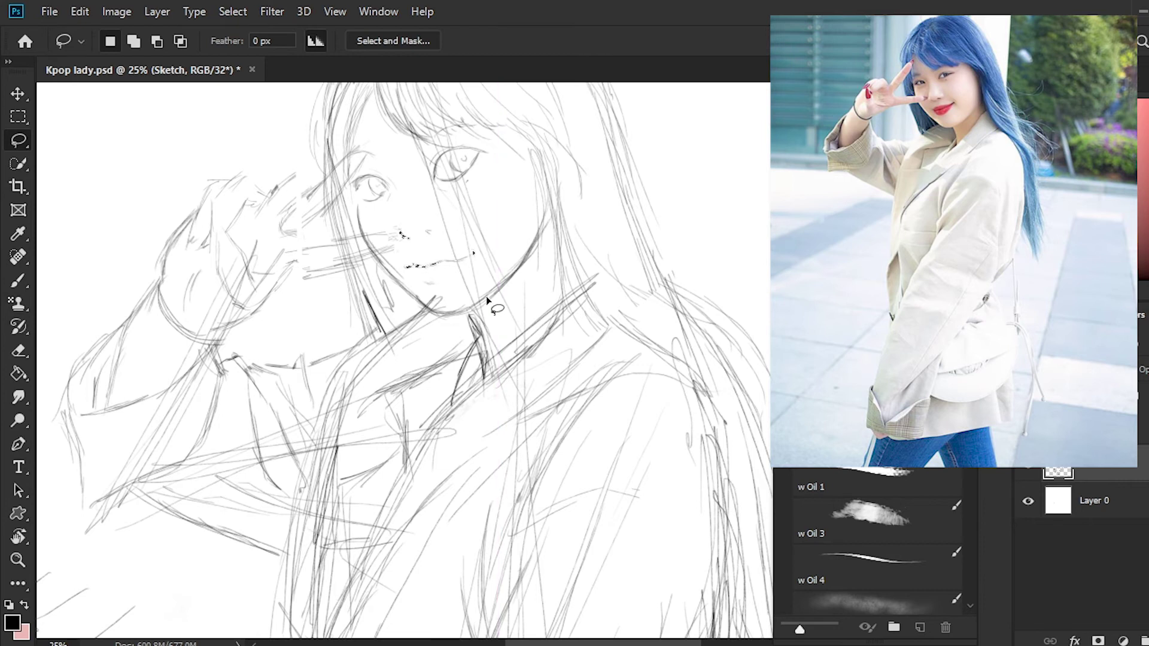
left_click_drag(496, 281, 424, 244)
mouse_move(440, 285)
left_mouse_down()
mouse_move(395, 220)
mouse_move(426, 242)
left_mouse_up()
scroll(371, 287, "up", 3)
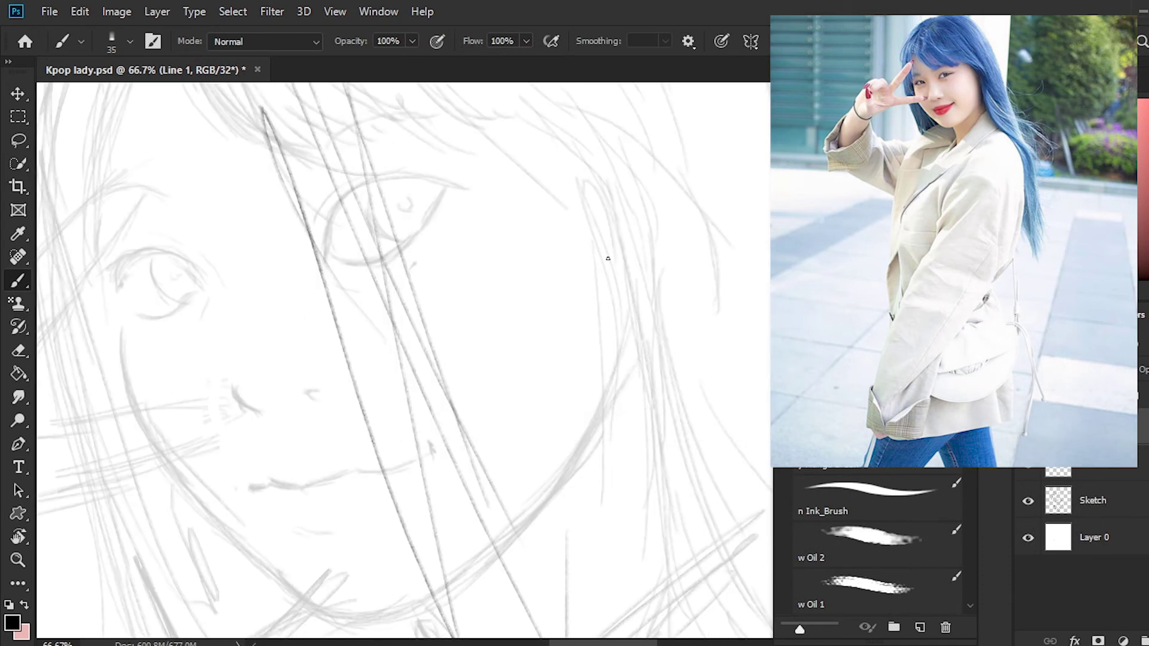
- Ink both eyes' lids and iris, plus the mouth line
mouse_move(328, 240)
left_mouse_down()
mouse_move(452, 177)
mouse_move(419, 233)
left_mouse_up()
mouse_move(330, 231)
left_mouse_down()
mouse_move(322, 261)
mouse_move(434, 223)
left_mouse_up()
left_click_drag(374, 197, 406, 242)
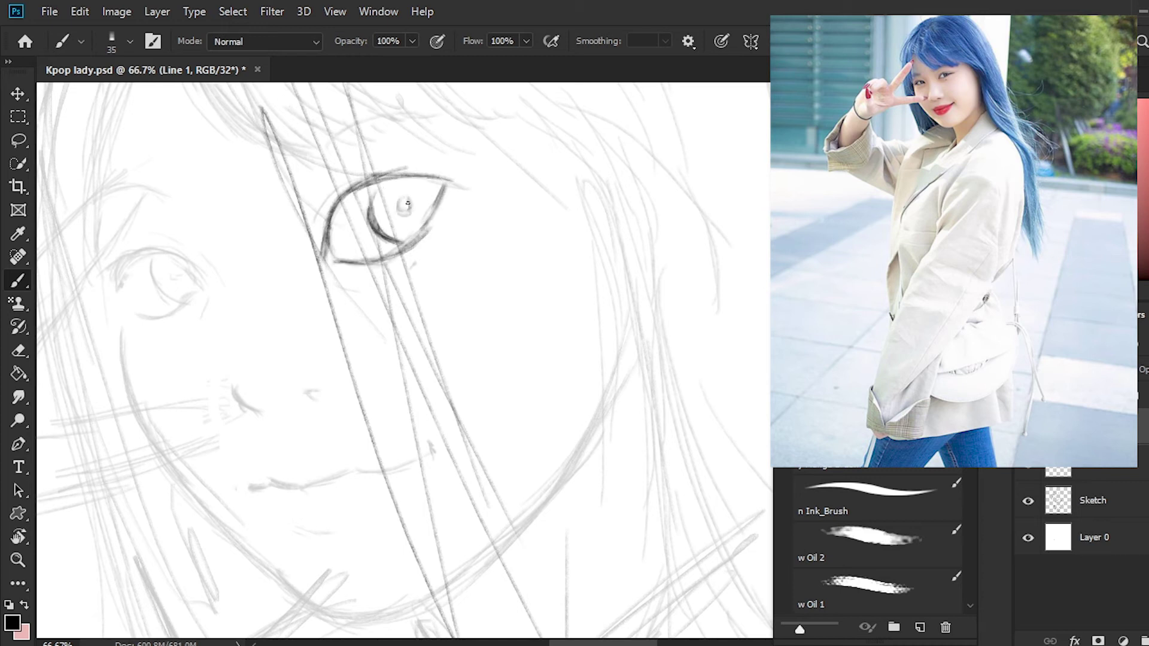
left_click_drag(114, 280, 207, 279)
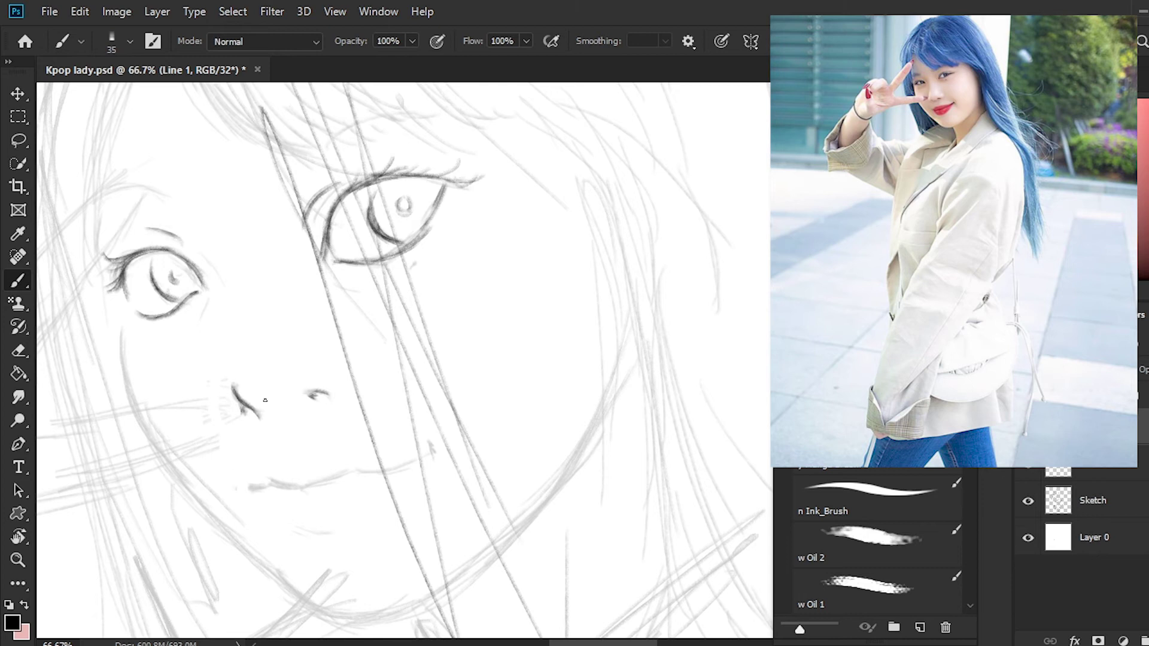
left_click_drag(268, 475, 356, 469)
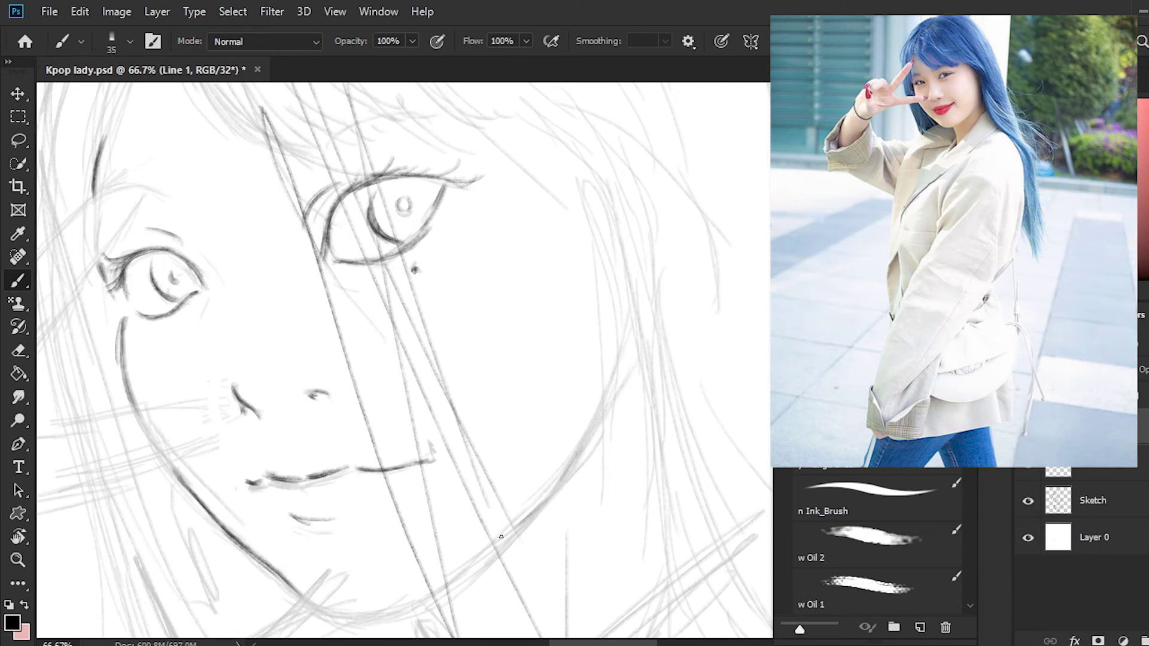
- Ink longer lines below the face, then zoom out to see the whole head
left_click_drag(126, 318, 611, 407)
scroll(611, 407, "down", 1)
left_click_drag(296, 568, 452, 553)
left_click_drag(559, 455, 628, 299)
scroll(592, 383, "down", 5)
left_click_drag(413, 415, 449, 583)
key("ctrl+minus")
key("ctrl+minus")
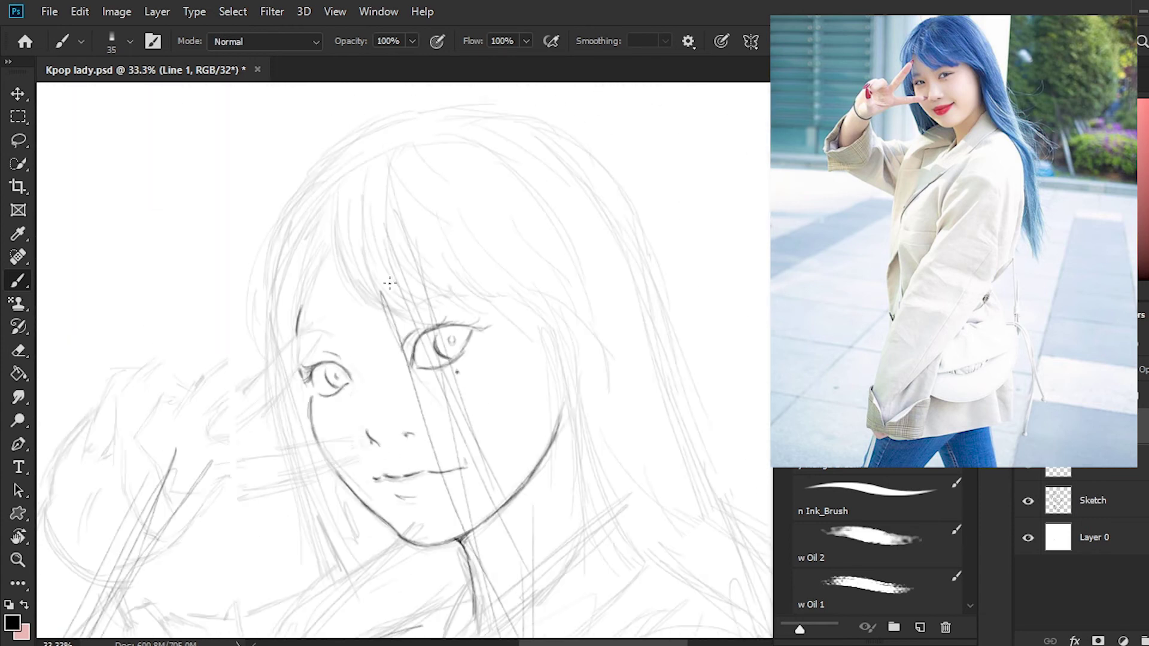
- Ink the bangs, left hair outline, strands over the right eye and right hair outline
left_click_drag(334, 183, 386, 317)
left_click_drag(395, 302, 426, 310)
left_click_drag(314, 185, 265, 353)
left_click_drag(428, 290, 571, 371)
left_click_drag(560, 255, 599, 395)
left_click_drag(431, 161, 487, 134)
left_click_drag(359, 171, 395, 273)
- Ink the crown arc, right-side strands and a long left hair strand
left_click_drag(386, 147, 421, 147)
left_click_drag(500, 120, 281, 230)
left_click_drag(566, 338, 578, 440)
left_click_drag(562, 377, 664, 569)
left_click_drag(268, 309, 342, 583)
left_click_drag(290, 398, 282, 308)
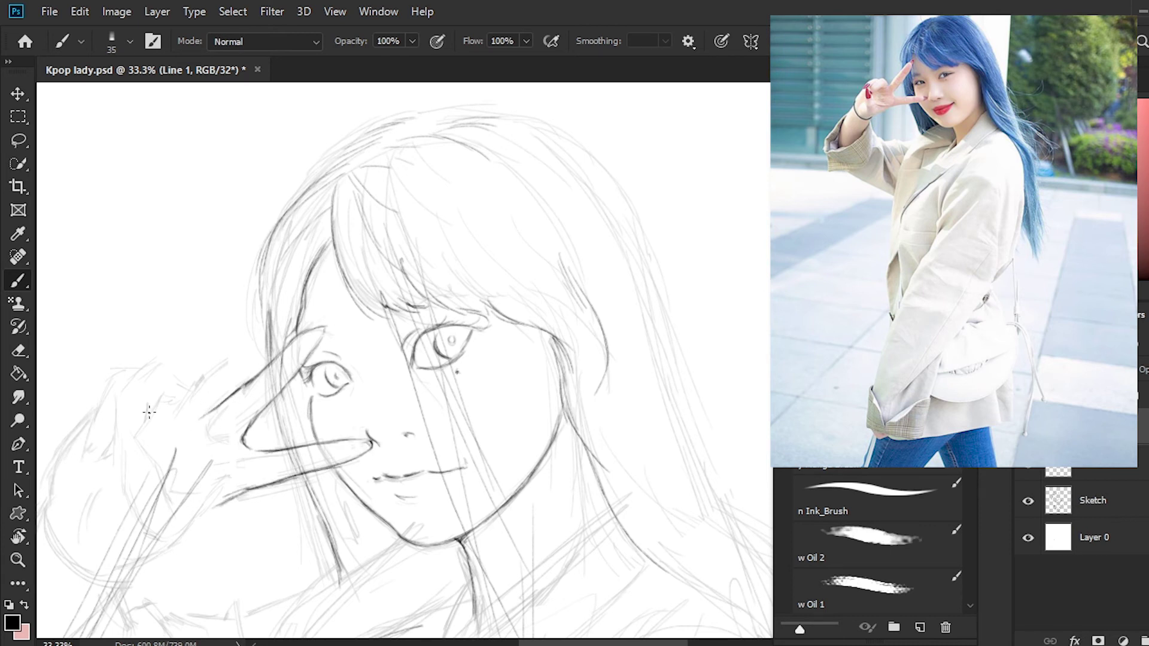
- Ink the peace-sign hand outline, redoing one finger stroke
scroll(618, 420, "down", 2)
mouse_move(218, 472)
left_mouse_down()
mouse_move(198, 495)
mouse_move(152, 499)
left_mouse_up()
mouse_move(125, 395)
left_mouse_down()
mouse_move(140, 487)
mouse_move(182, 470)
mouse_move(215, 479)
left_mouse_up()
left_click_drag(178, 505, 126, 525)
key("ctrl+z")
mouse_move(207, 365)
left_mouse_down()
mouse_move(173, 356)
mouse_move(49, 442)
left_mouse_up()
left_click_drag(119, 383, 46, 467)
- Ink the right hair outline, shoulder, collar, neckline and left shoulder line
scroll(179, 389, "down", 1)
key("ctrl+minus")
scroll(243, 372, "down", 1)
left_click_drag(526, 129, 596, 366)
left_click_drag(532, 326, 676, 497)
left_click_drag(652, 431, 685, 521)
mouse_move(510, 353)
left_mouse_down()
mouse_move(401, 438)
mouse_move(334, 520)
left_mouse_up()
left_click_drag(537, 389, 455, 457)
left_click_drag(353, 376, 270, 463)
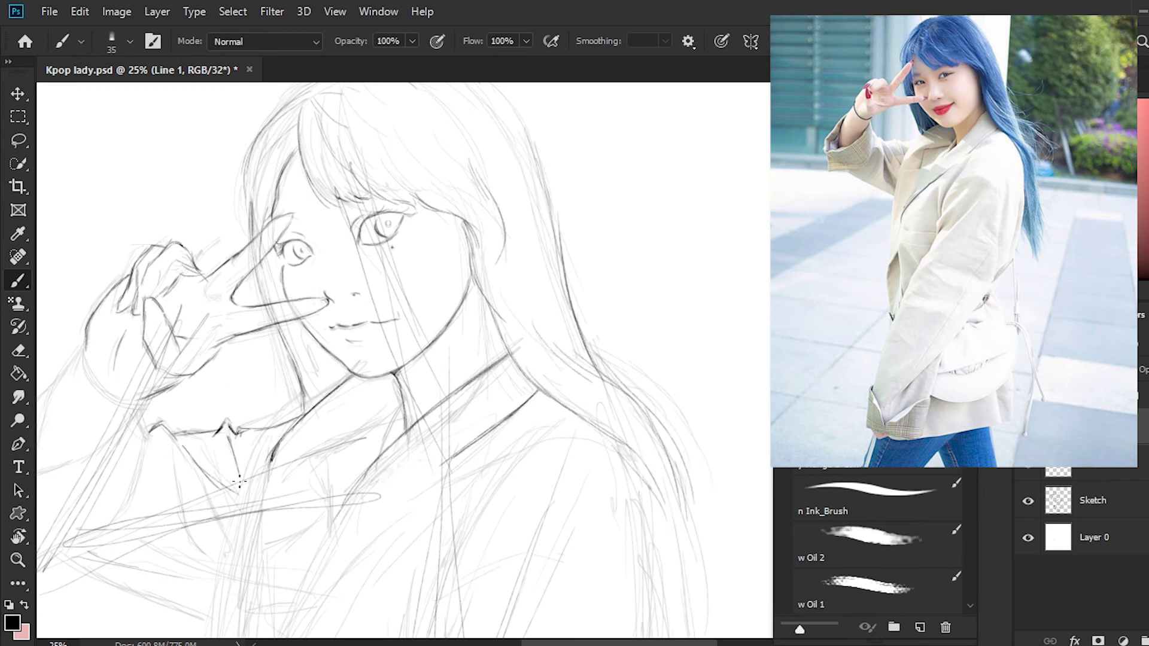
- Ink the sleeve cuff, a short collar stroke and the forearm curve
scroll(557, 589, "left", 5)
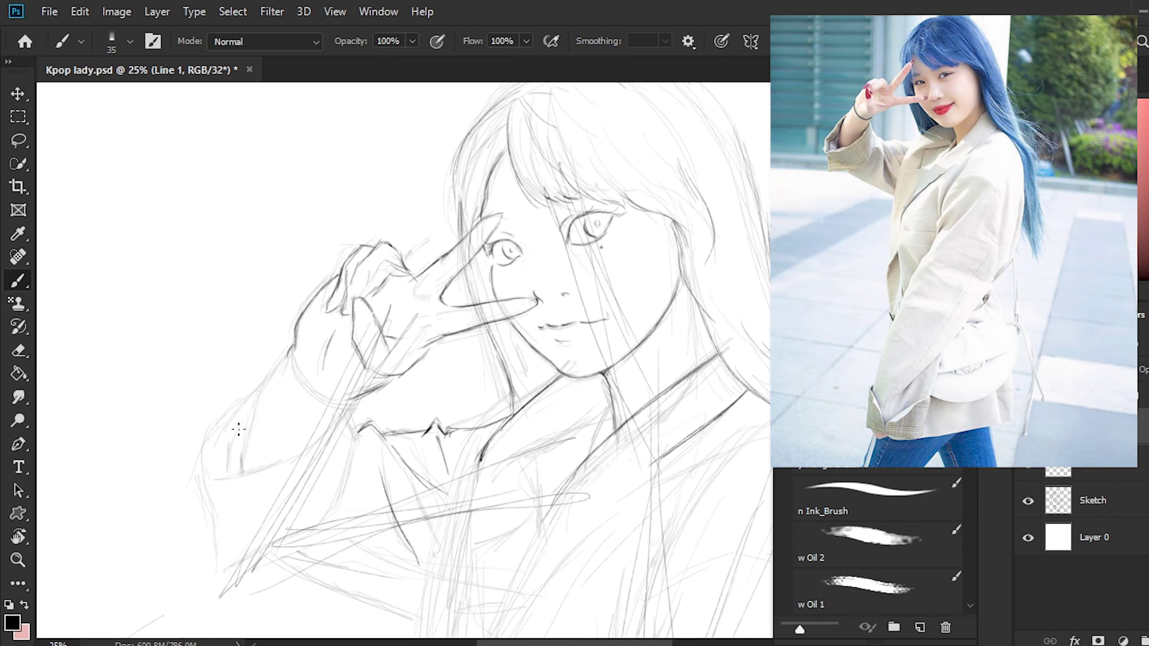
left_click_drag(216, 525, 333, 512)
left_click_drag(353, 413, 350, 439)
left_click_drag(221, 478, 331, 428)
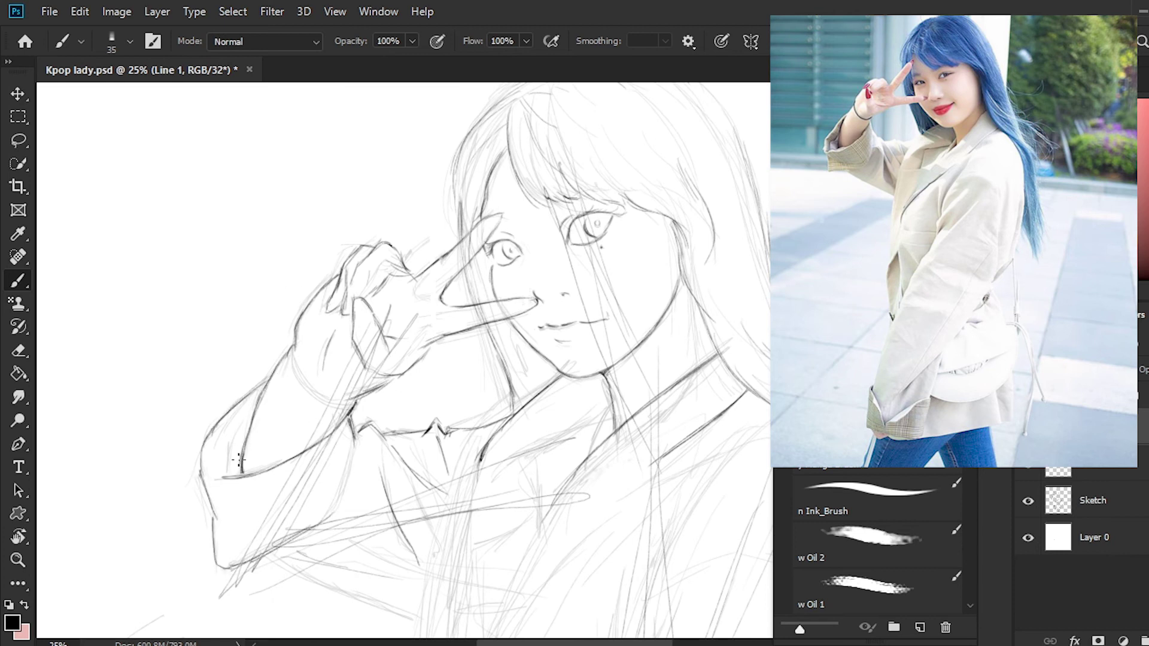
- Ink the long jacket curves on the torso and the shoulder line
scroll(334, 513, "down", 2)
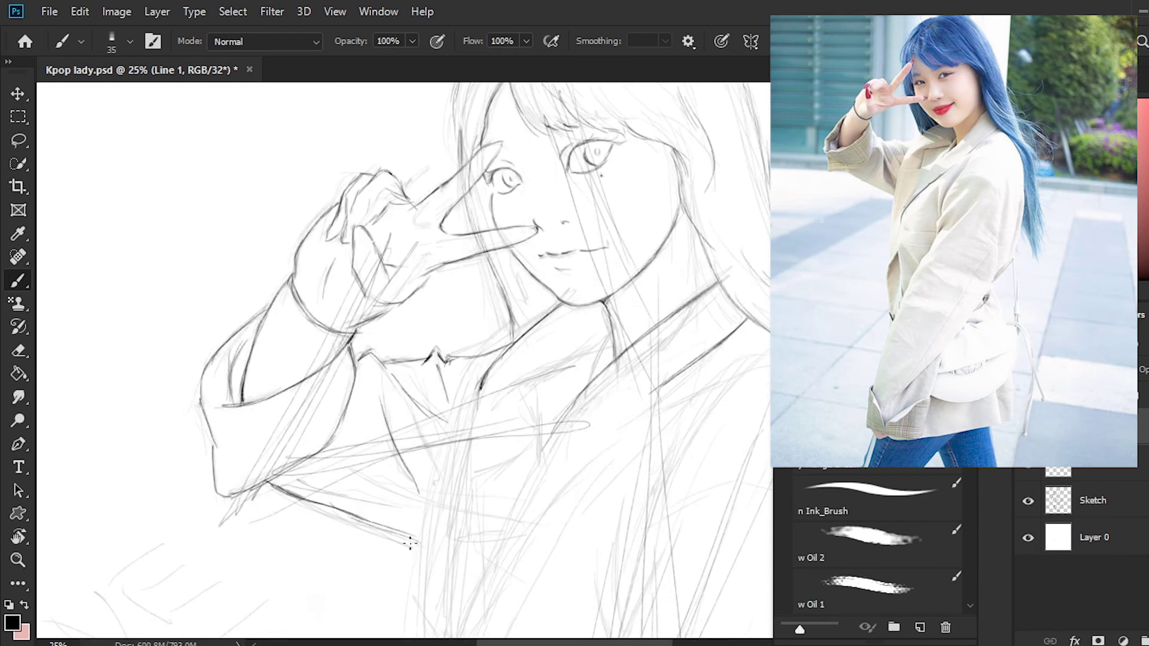
scroll(396, 509, "down", 3)
left_click_drag(482, 240, 459, 362)
mouse_move(575, 258)
left_mouse_down()
mouse_move(499, 395)
mouse_move(455, 538)
left_mouse_up()
left_click_drag(627, 271, 514, 430)
left_click_drag(669, 234, 621, 277)
left_click_drag(611, 188, 529, 245)
- Ink the remaining jacket front lines down the torso
left_click_drag(529, 302, 473, 429)
left_click_drag(616, 194, 586, 246)
scroll(538, 299, "down", 3)
left_click_drag(465, 219, 440, 365)
left_click_drag(450, 283, 430, 503)
left_click_drag(473, 616, 439, 490)
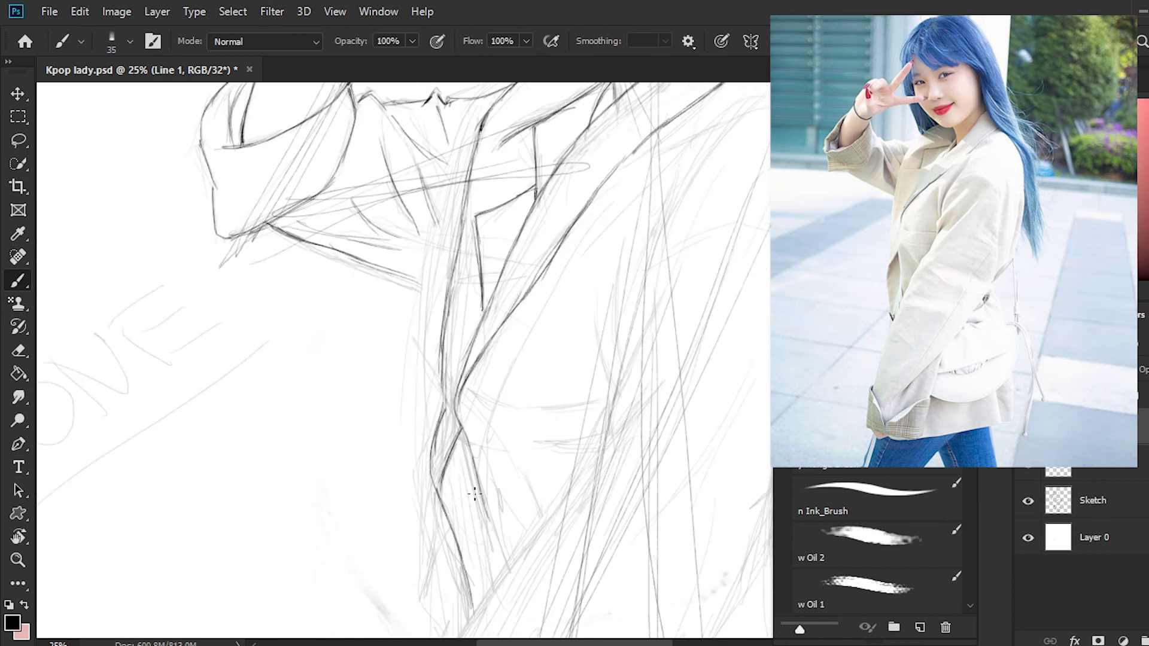
- Ink the curve beside the torso and the jacket's right edge
left_click_drag(458, 421, 501, 573)
scroll(505, 478, "down", 2)
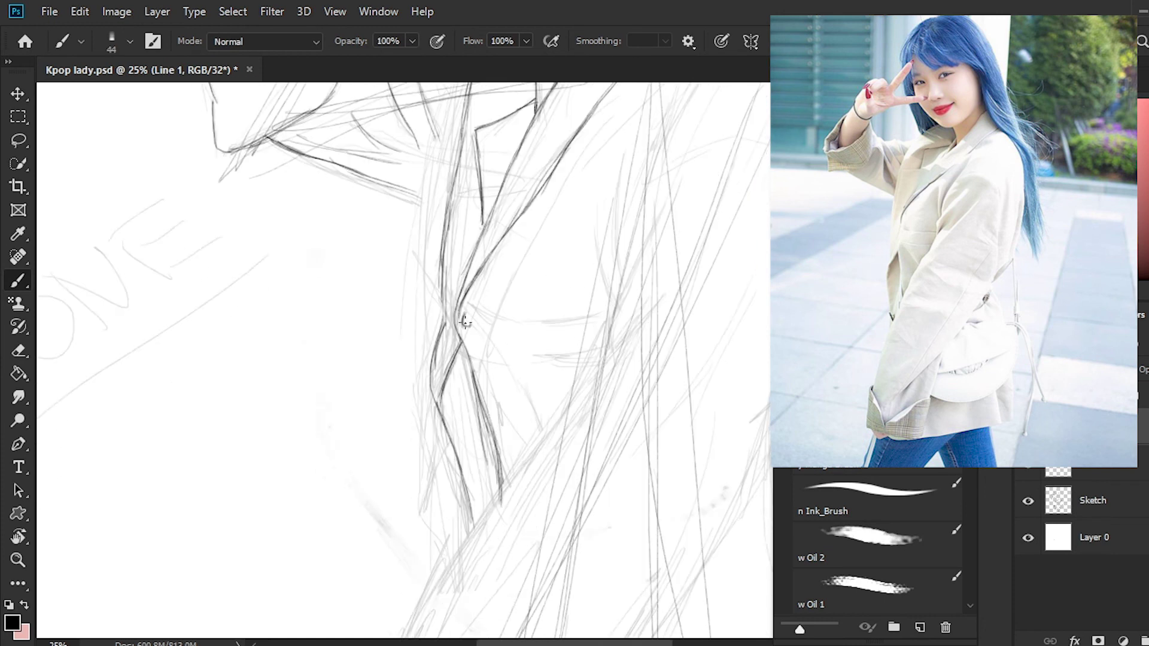
left_click_drag(705, 306, 442, 455)
left_click_drag(571, 180, 595, 503)
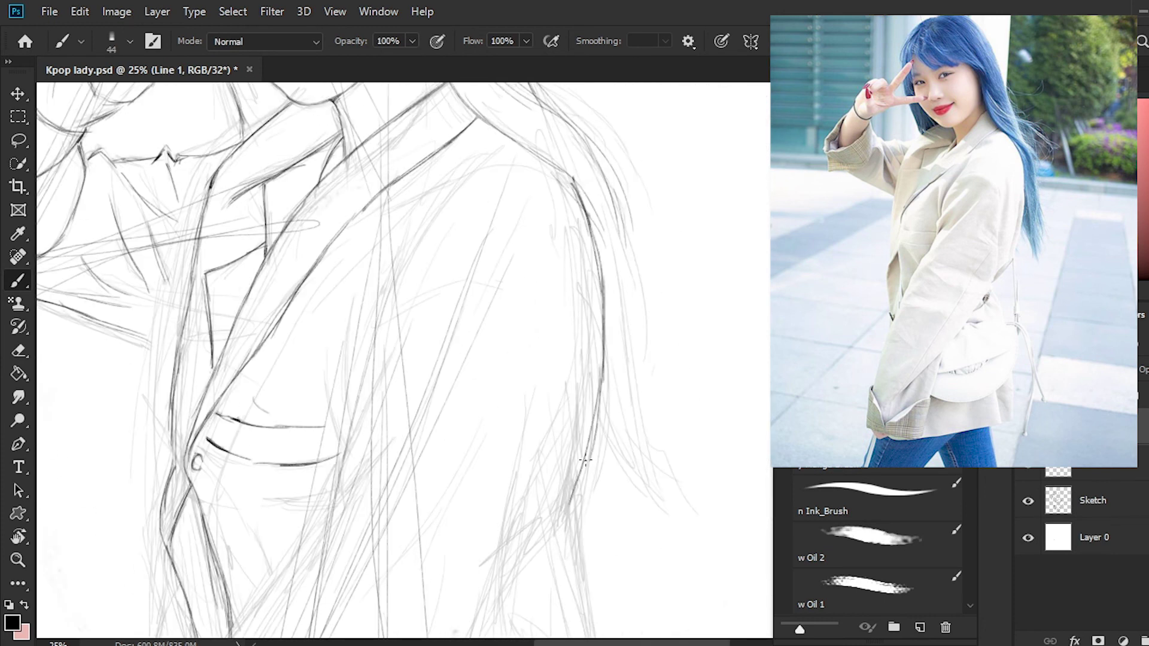
scroll(539, 418, "down", 2)
left_click_drag(526, 382, 482, 542)
left_click_drag(541, 435, 498, 487)
left_click_drag(595, 345, 569, 474)
scroll(300, 515, "down", 2)
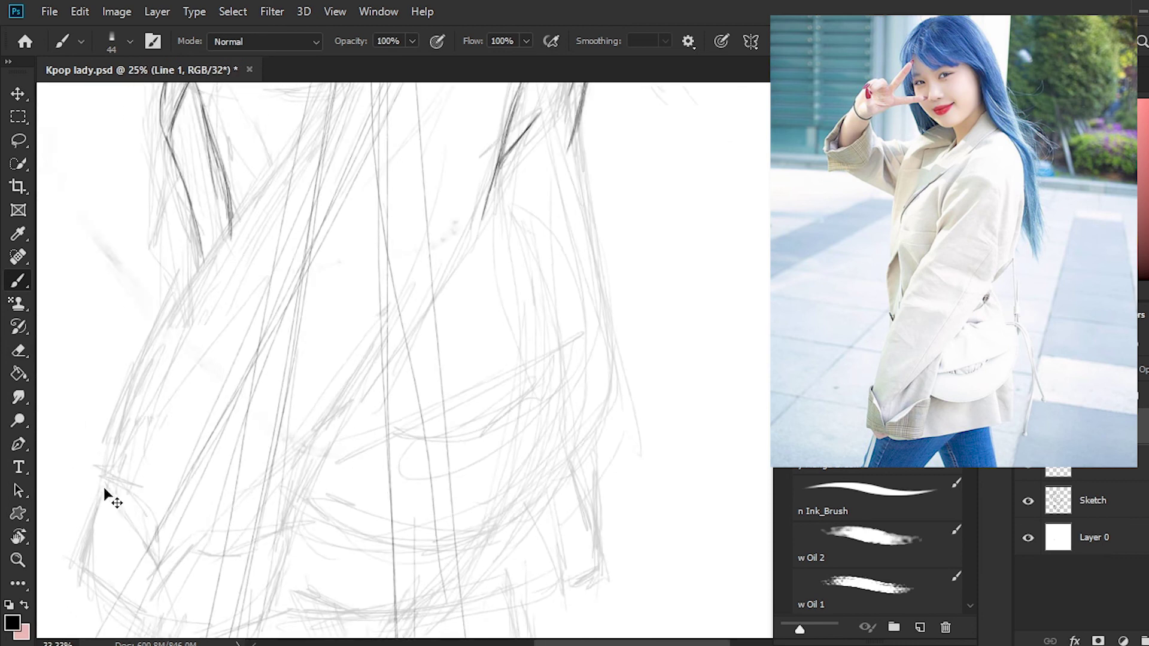
- Ink the lower sleeve's left edge and the cuff's right edge and curved bottom
key("ctrl+minus")
left_click_drag(232, 450, 216, 496)
left_click_drag(294, 478, 355, 499)
left_click_drag(218, 499, 340, 530)
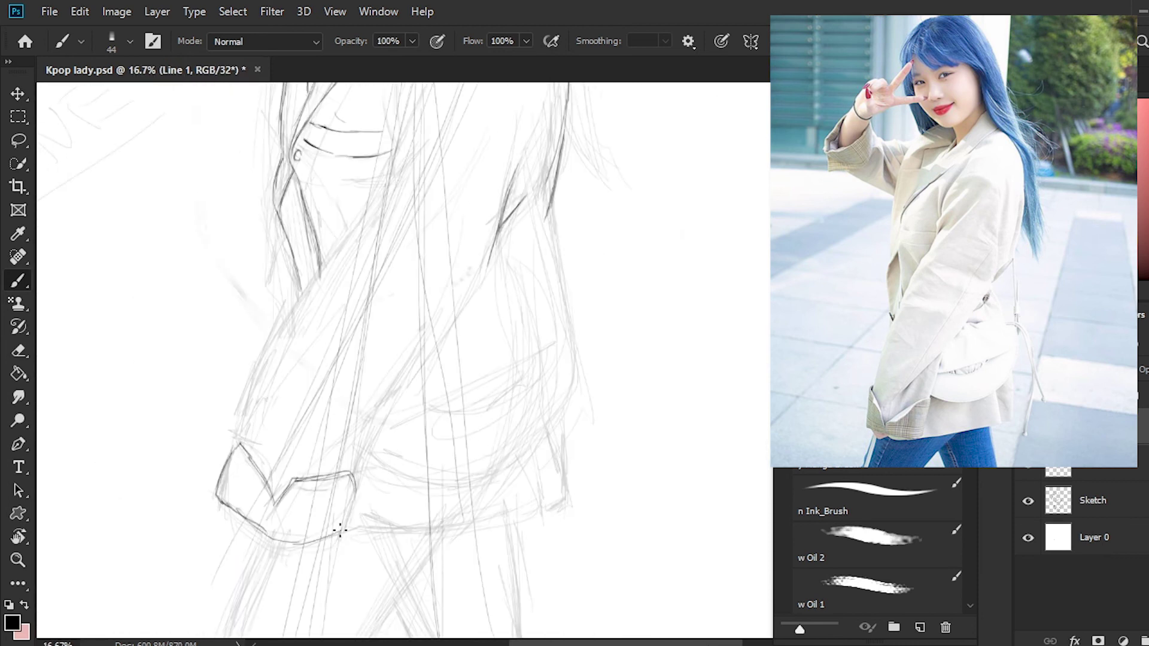
left_click_drag(323, 270, 241, 444)
mouse_move(317, 454)
left_mouse_down()
mouse_move(486, 274)
mouse_move(303, 469)
left_mouse_up()
- Hide the Structure construction lines and darken the jacket lapel lines on the Sketch layer
left_click(1029, 469)
left_click(1100, 473)
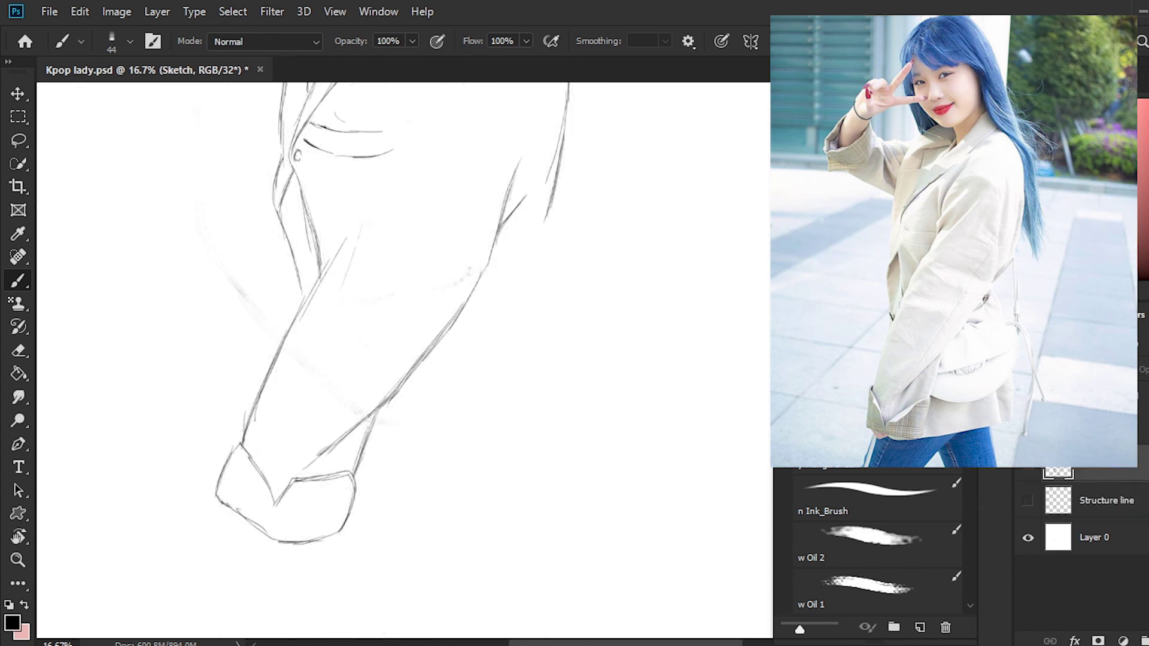
scroll(404, 359, "up", 2)
scroll(387, 242, "up", 3)
left_click_drag(419, 278, 378, 369)
left_click_drag(411, 196, 392, 299)
- Ink the jacket hem and pocket lines across the lower jacket
scroll(499, 385, "down", 8)
mouse_move(218, 368)
left_mouse_down()
mouse_move(341, 410)
mouse_move(541, 383)
left_mouse_up()
left_click_drag(525, 330, 544, 374)
left_click_drag(554, 296, 578, 368)
mouse_move(365, 317)
left_mouse_down()
mouse_move(584, 239)
mouse_move(577, 401)
left_mouse_up()
scroll(531, 307, "up", 4)
scroll(435, 307, "down", 6)
- Trace the left, crossing middle and right legs, then zoom out to view the whole figure
left_click_drag(442, 308, 344, 446)
left_click_drag(263, 307, 218, 443)
left_click_drag(395, 376, 438, 452)
left_click_drag(518, 296, 544, 446)
left_click_drag(440, 453, 410, 410)
scroll(539, 269, "up", 5)
scroll(496, 352, "up", 5)
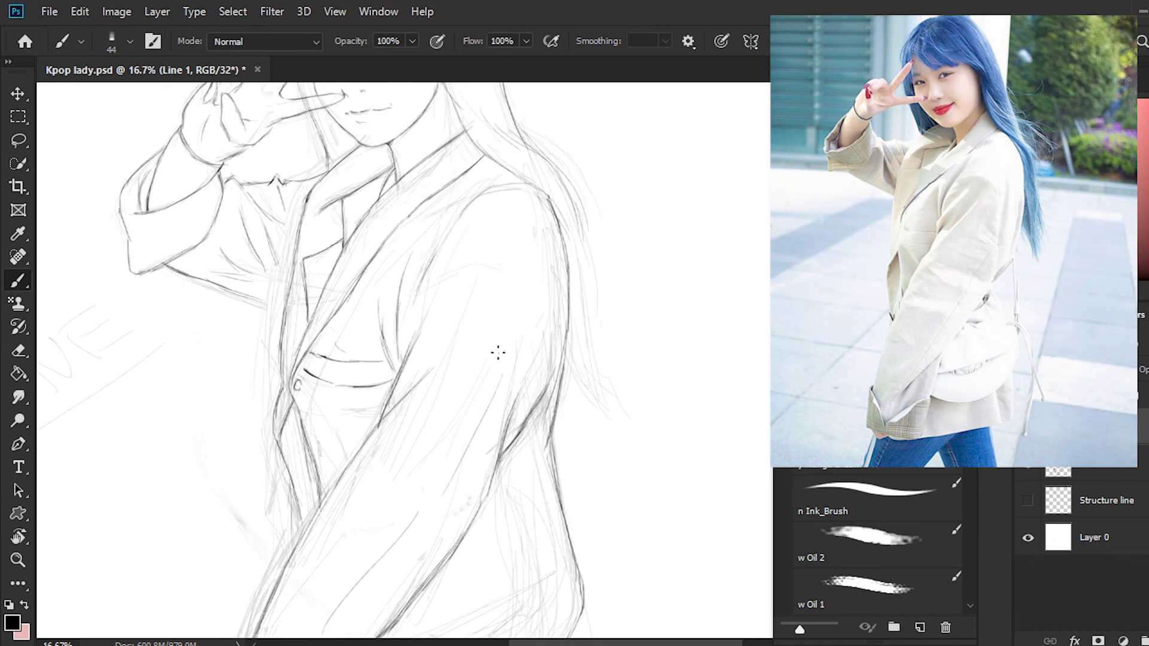
scroll(496, 352, "up", 5)
key("ctrl+minus")
key("ctrl+minus")
key("ctrl+minus")
key("ctrl+plus")
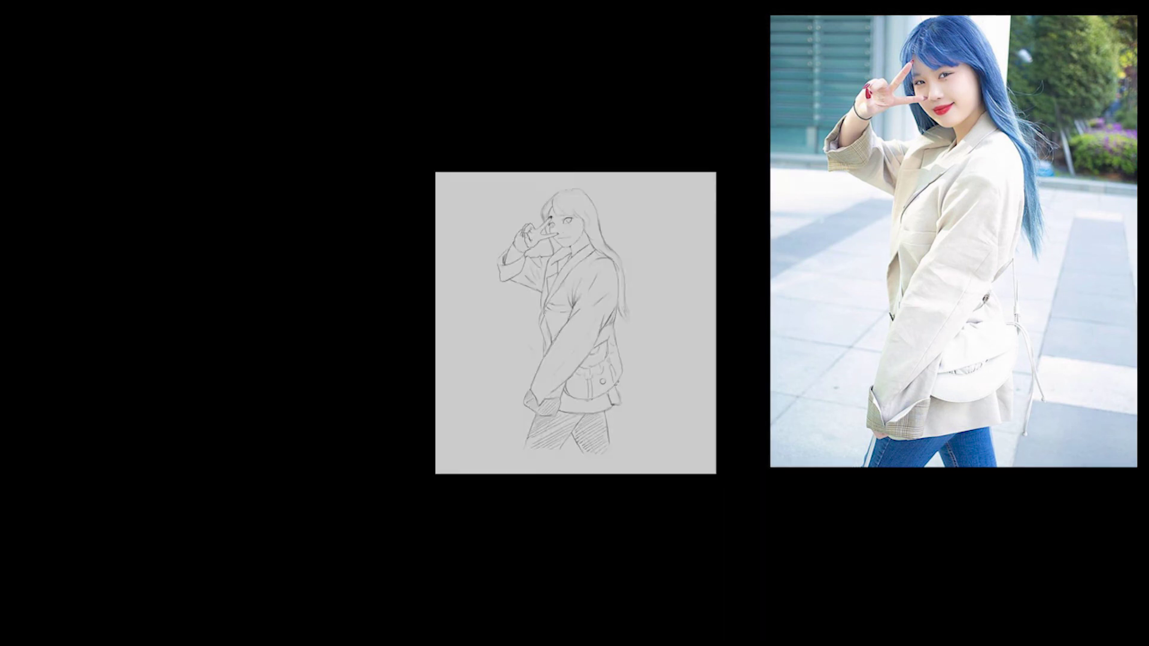